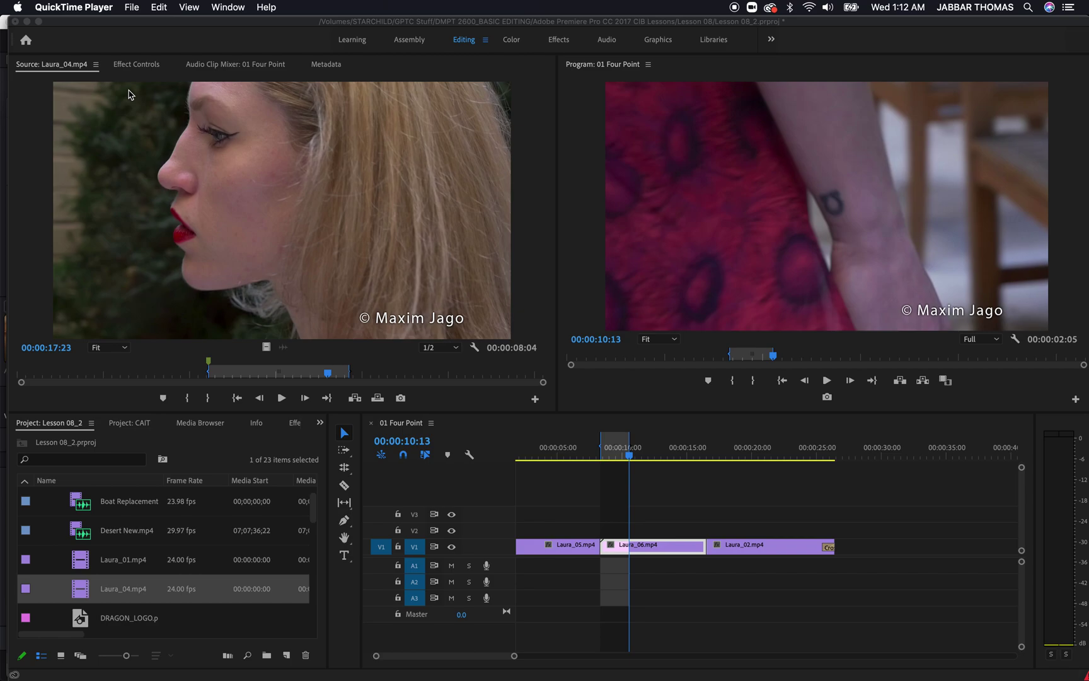
Step: Switch to Chrome and read the Kindle book's pages on making a four-point edit and changing playback speed
{"action": "mouse_move", "coordinate": [119, 671]}
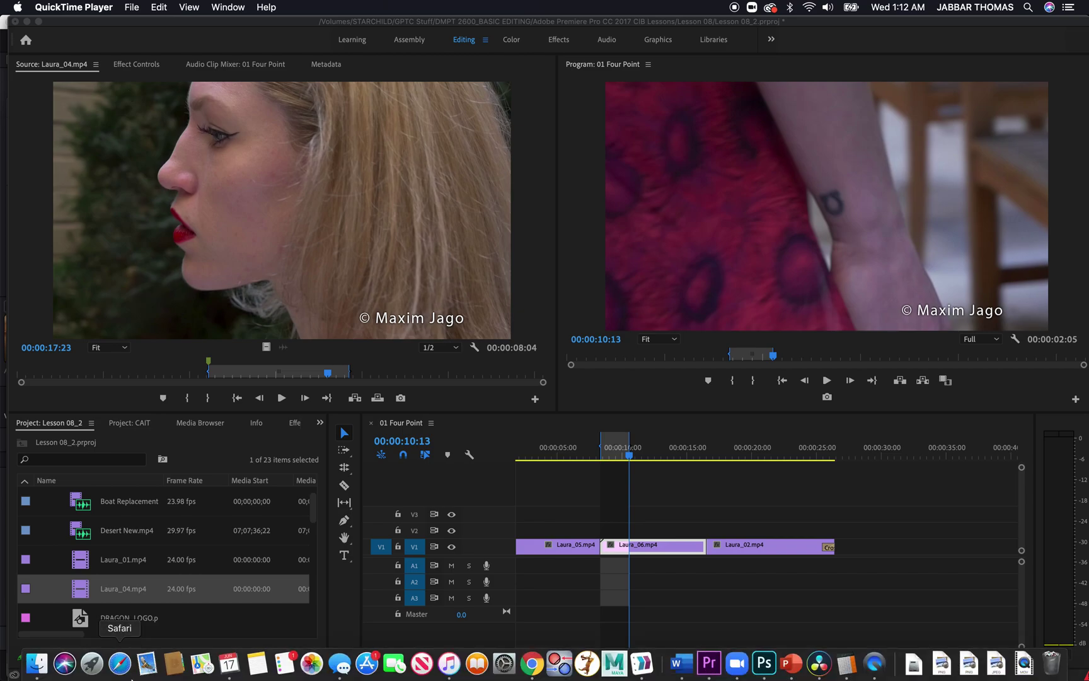
{"action": "left_click", "coordinate": [531, 663]}
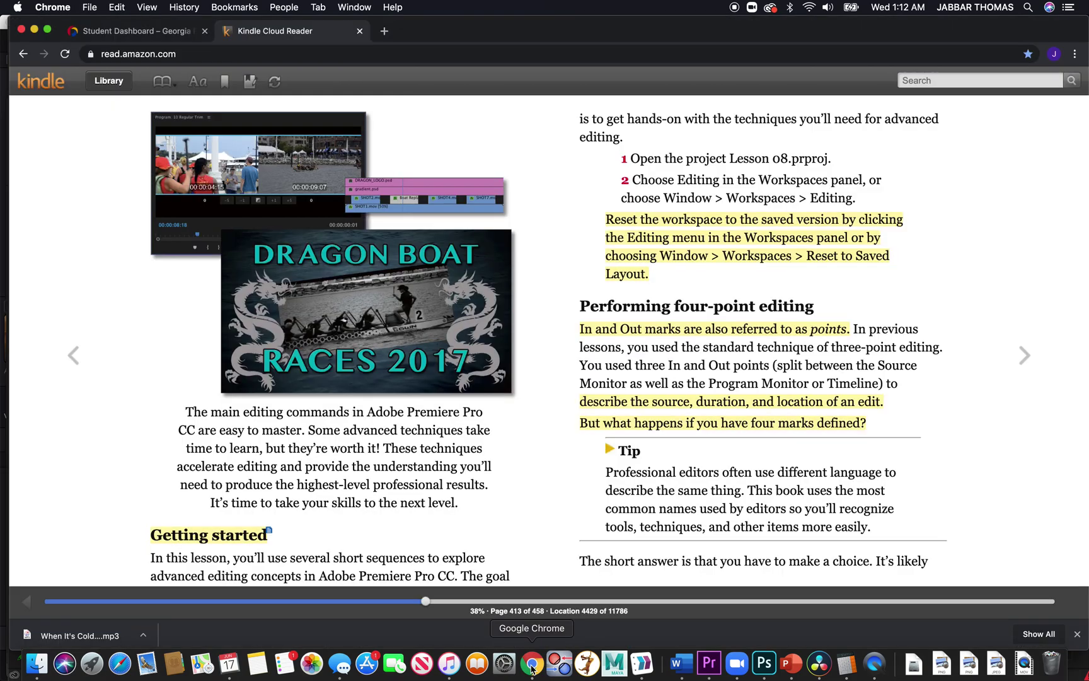
{"action": "key", "text": "Right"}
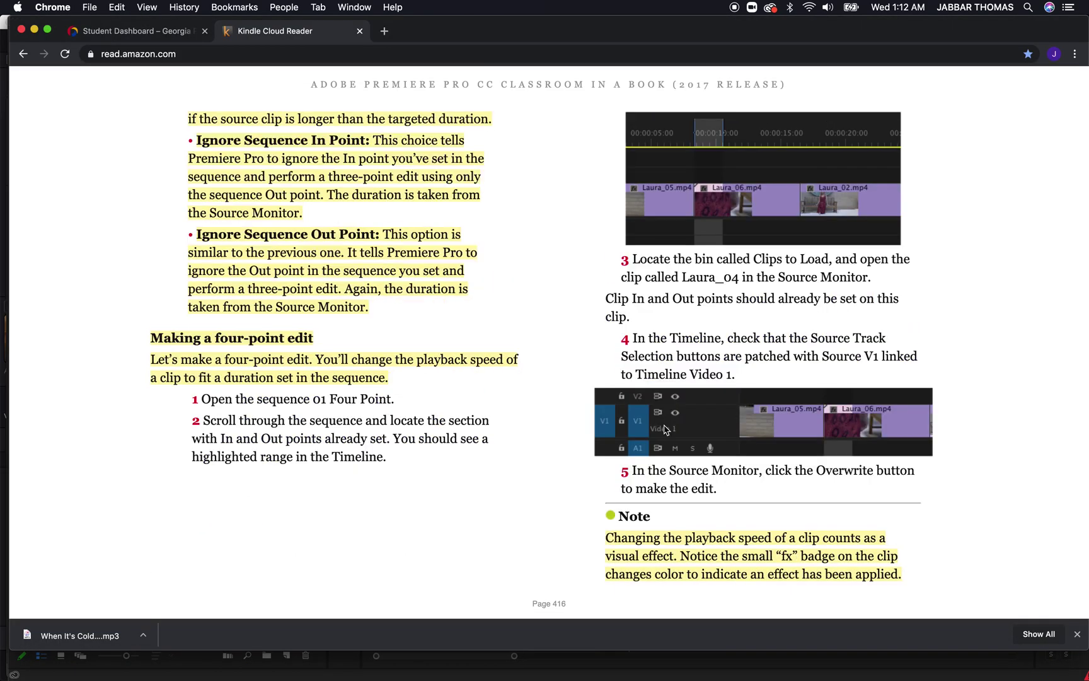
{"action": "key", "text": "Right"}
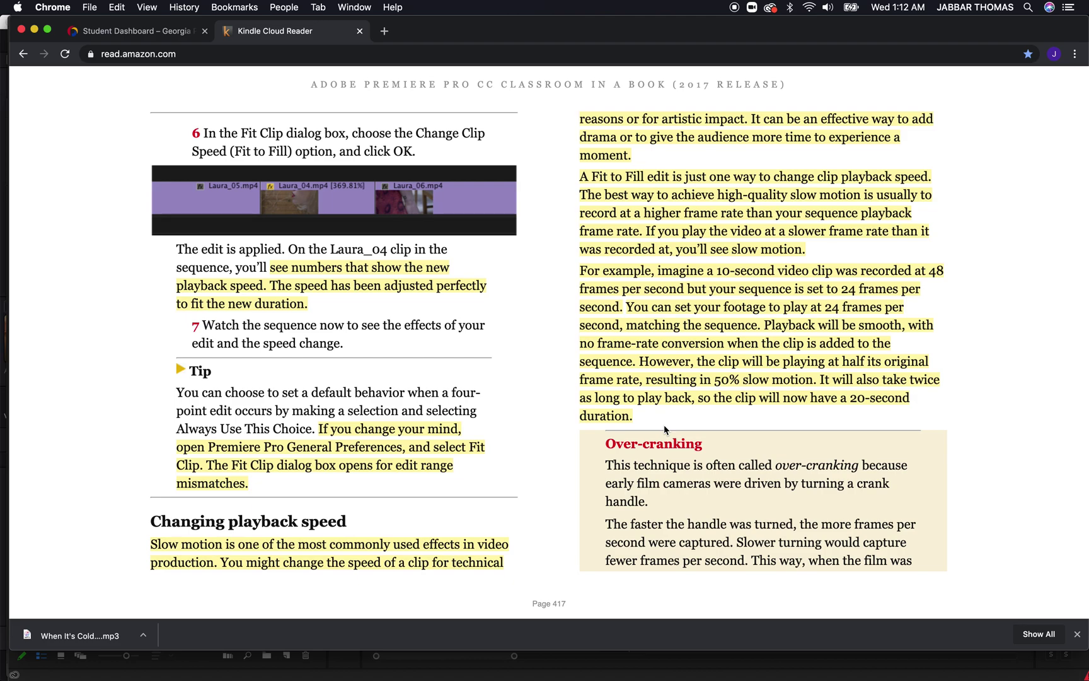
{"action": "mouse_move", "coordinate": [642, 672]}
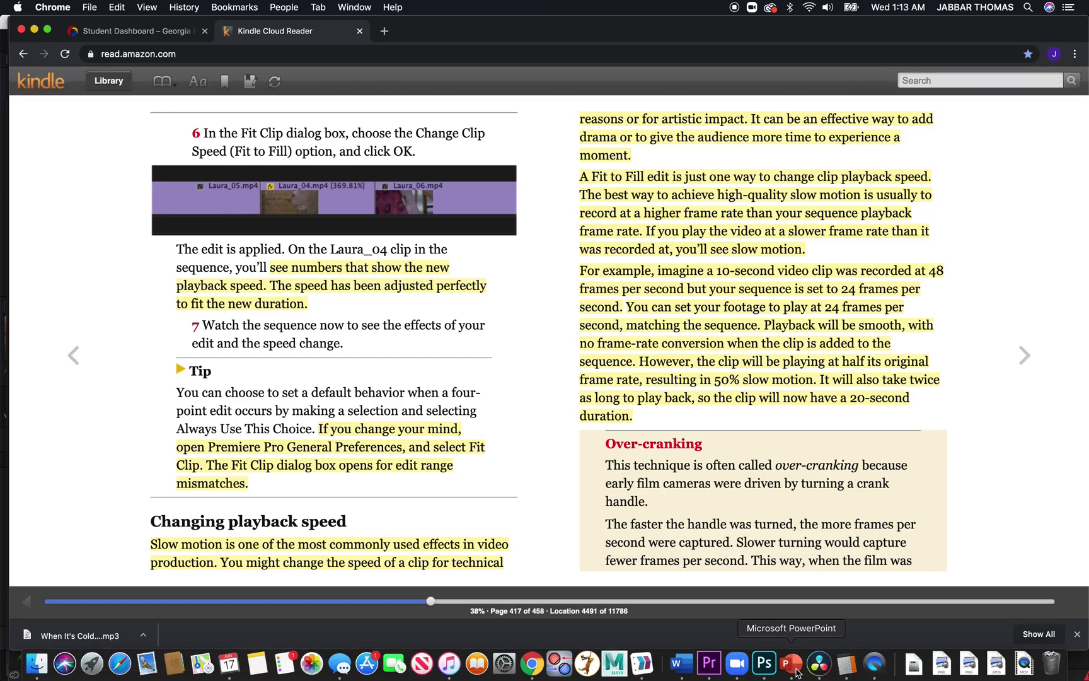
Step: Switch back to Premiere Pro and open the 02 Laura In The Snow sequence from the Lesson 08_2 project
{"action": "left_click", "coordinate": [714, 667]}
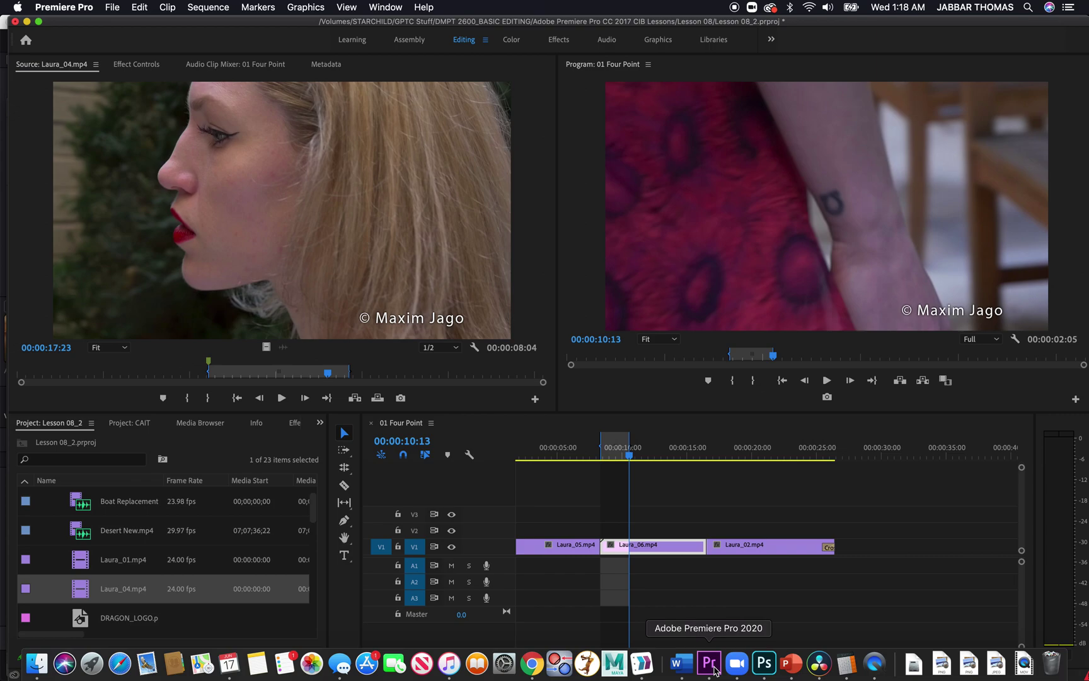
{"action": "scroll", "coordinate": [189, 587], "scroll_direction": "down", "scroll_amount": 2}
{"action": "scroll", "coordinate": [189, 587], "scroll_direction": "up", "scroll_amount": 3}
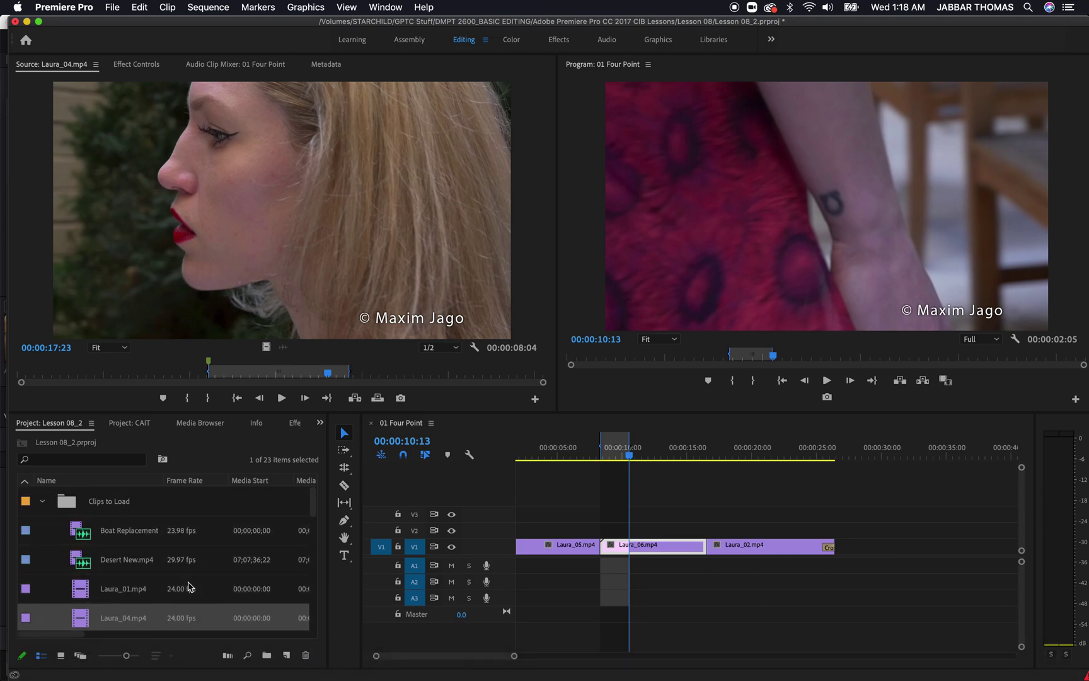
{"action": "scroll", "coordinate": [189, 586], "scroll_direction": "down", "scroll_amount": 10}
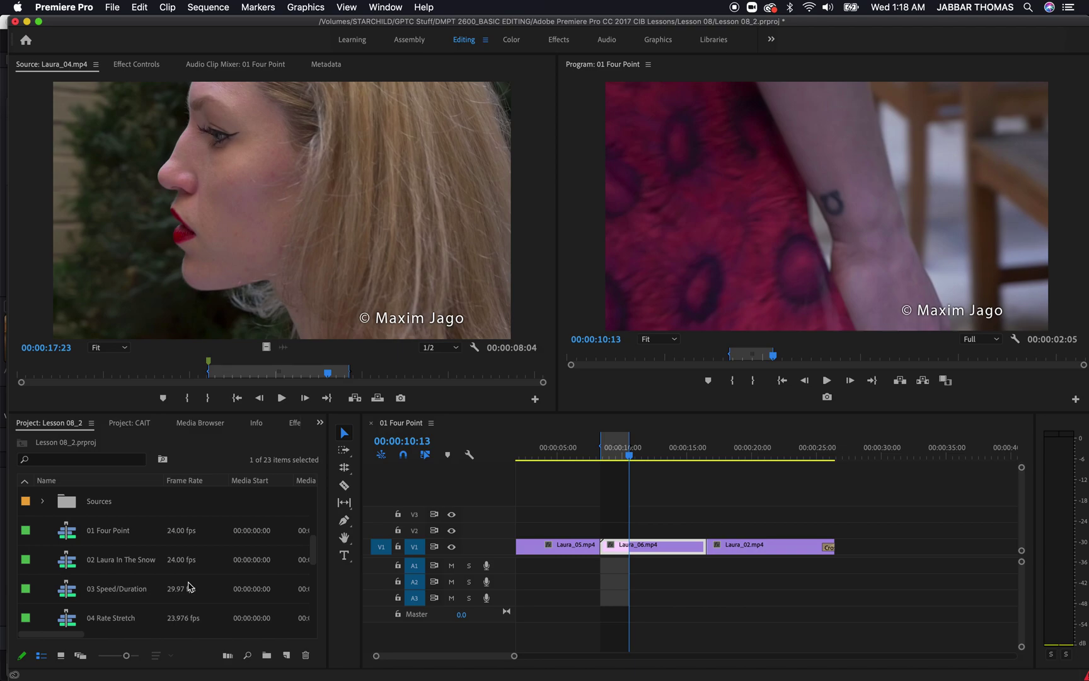
{"action": "left_click", "coordinate": [138, 593]}
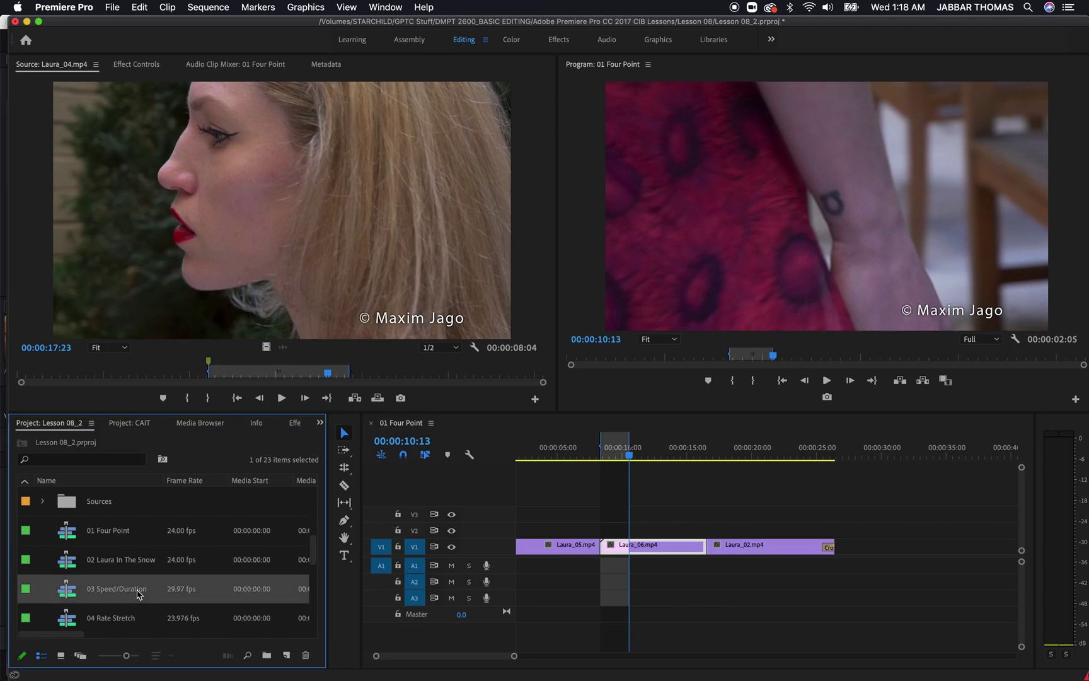
{"action": "left_click", "coordinate": [113, 564]}
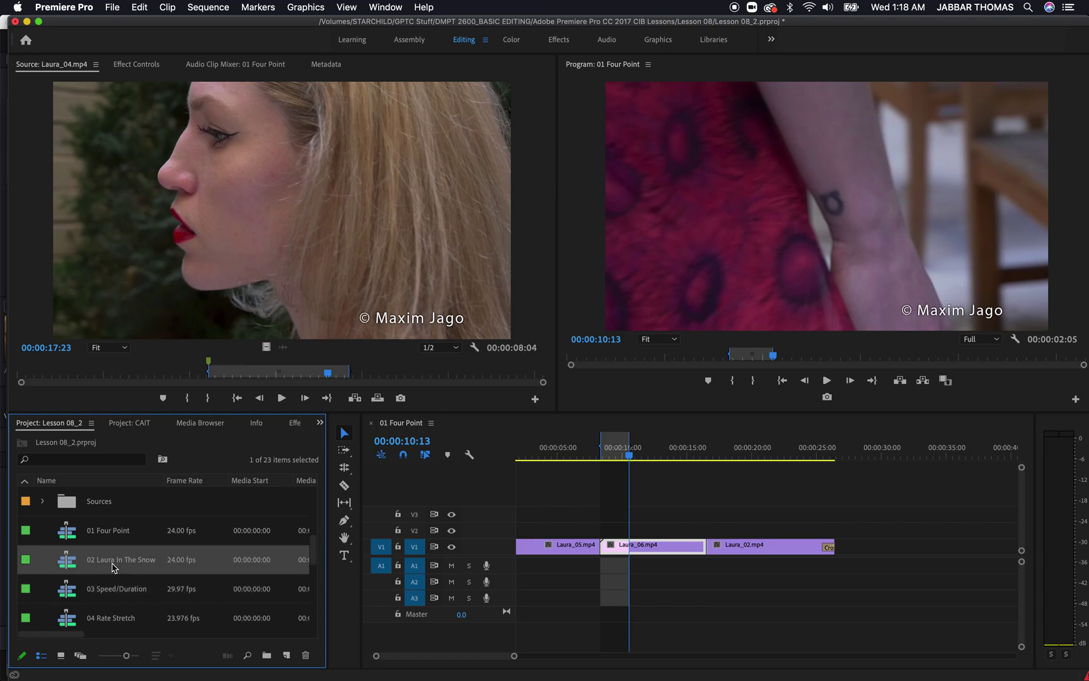
{"action": "double_click", "coordinate": [71, 567]}
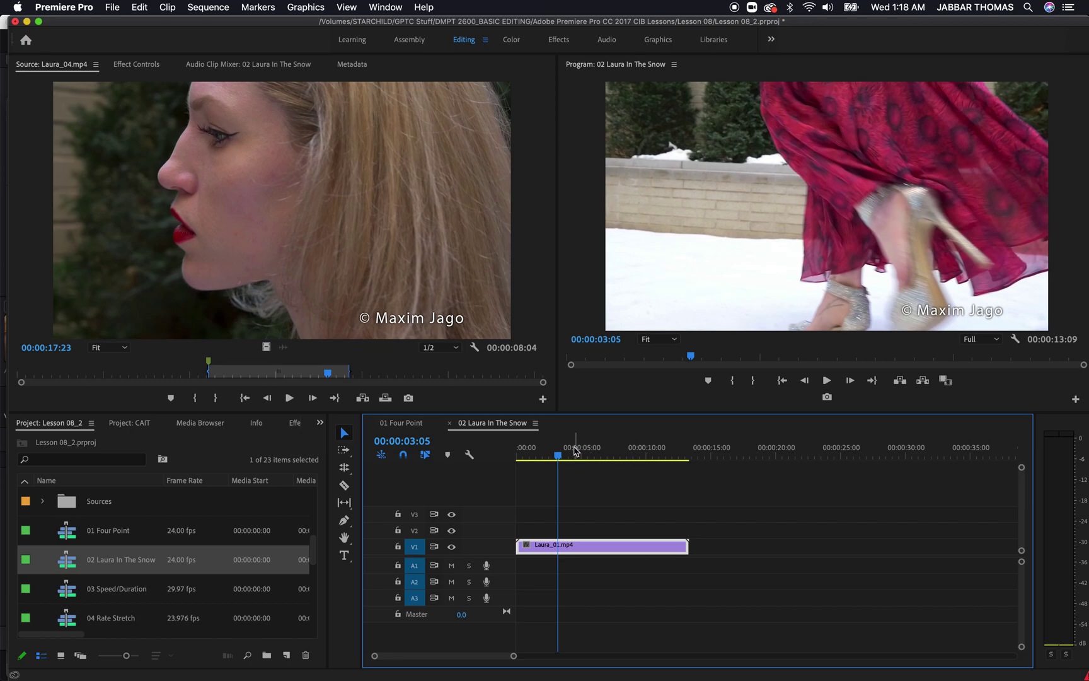
Step: Play the 02 Laura In The Snow sequence through from its start, then return the playhead to 00:00:00:00
{"action": "key", "text": "Home"}
{"action": "key", "text": "space"}
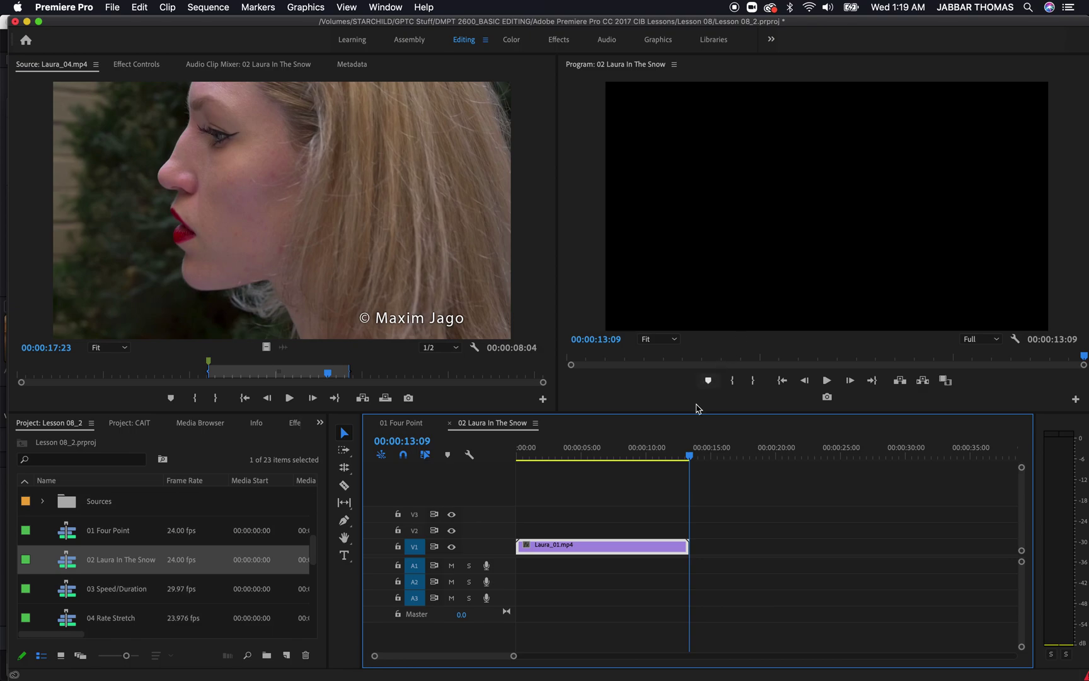
{"action": "left_click_drag", "start_coordinate": [650, 449], "coordinate": [500, 458]}
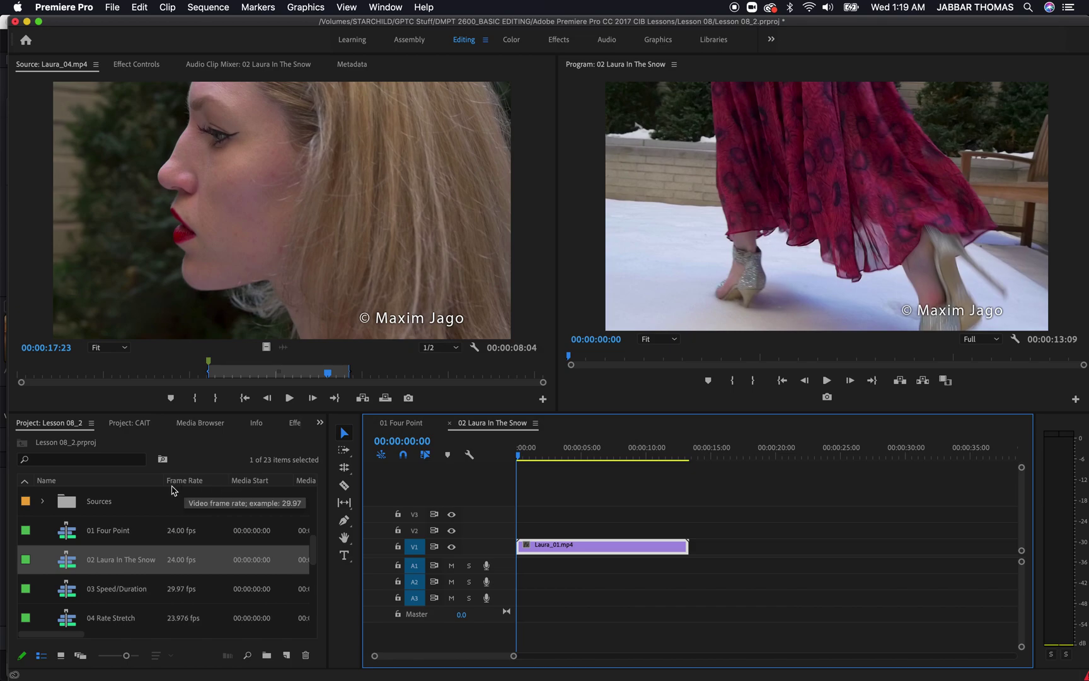
Step: Modify the Laura_01.mp4 clip in the Clips to Load bin, interpreting its footage at an assumed frame rate of 96 fps
{"action": "scroll", "coordinate": [111, 568], "scroll_direction": "up", "scroll_amount": 5}
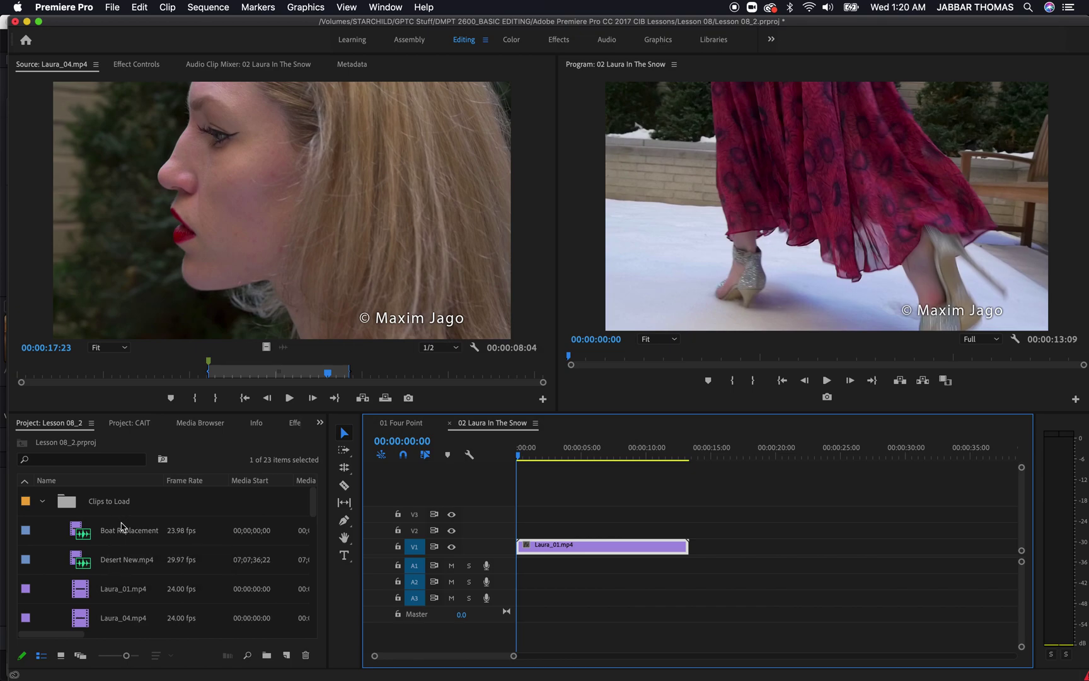
{"action": "scroll", "coordinate": [137, 564], "scroll_direction": "down", "scroll_amount": 1}
{"action": "scroll", "coordinate": [136, 564], "scroll_direction": "up", "scroll_amount": 1}
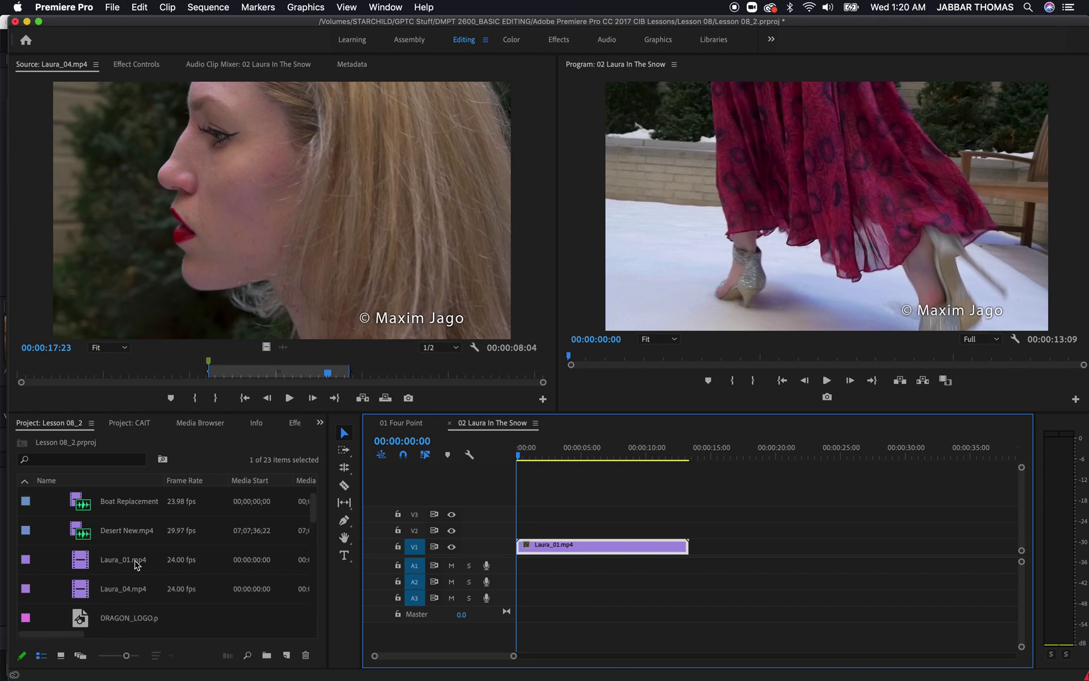
{"action": "left_click", "coordinate": [135, 564]}
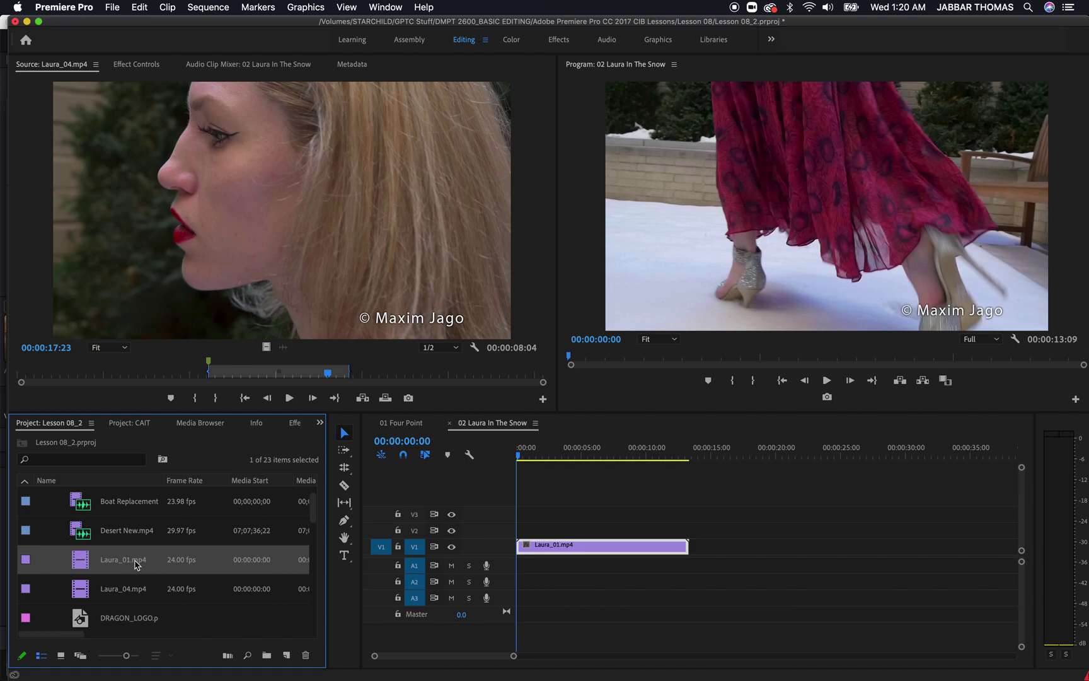
{"action": "right_click", "coordinate": [81, 563]}
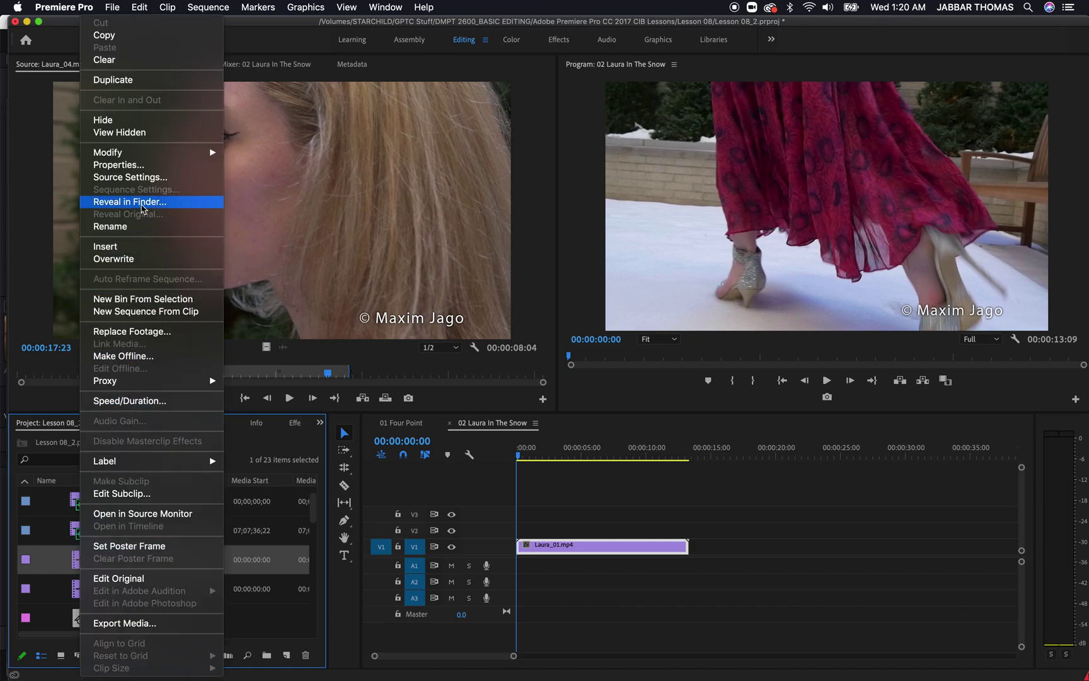
{"action": "mouse_move", "coordinate": [140, 157]}
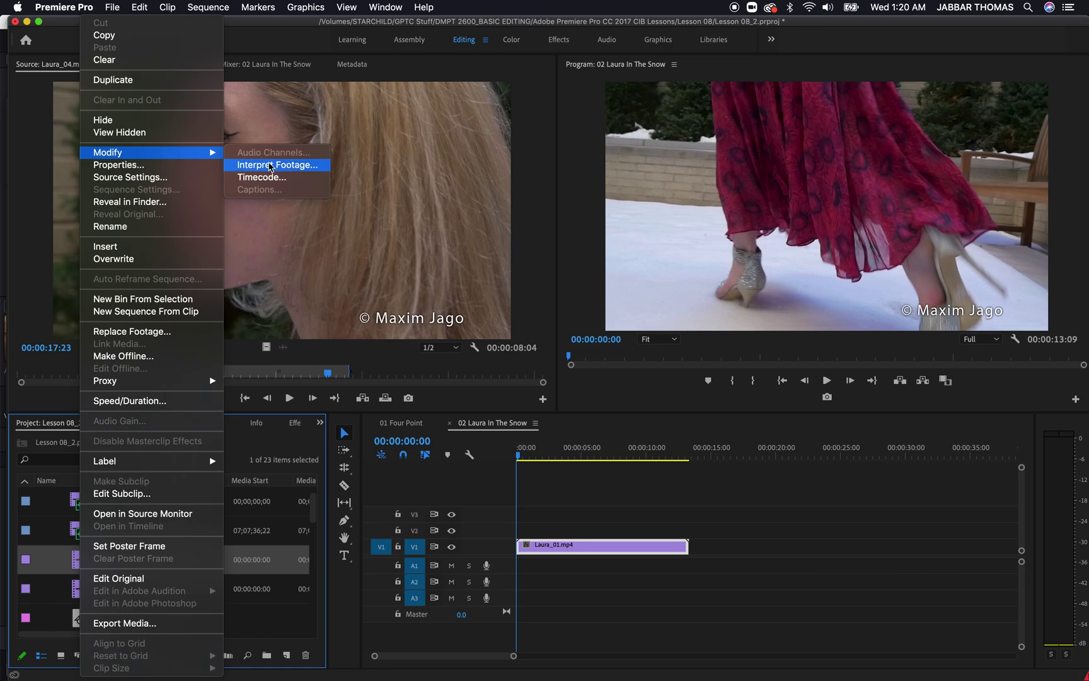
{"action": "left_click", "coordinate": [270, 165]}
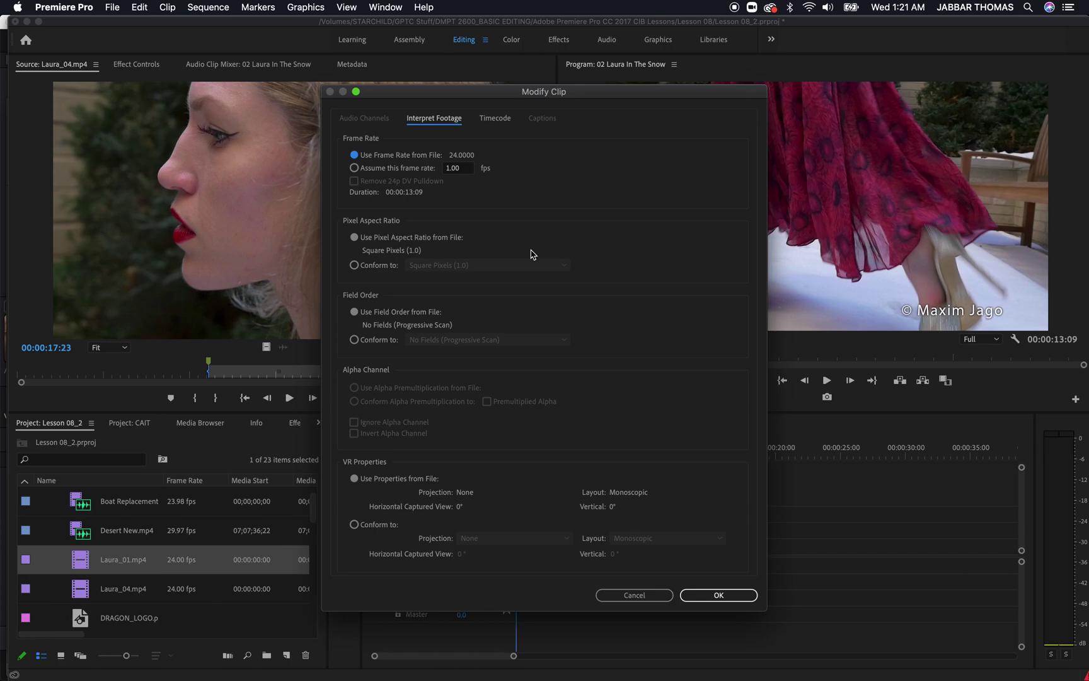
{"action": "left_click", "coordinate": [355, 168]}
{"action": "left_click", "coordinate": [355, 155]}
{"action": "left_click", "coordinate": [354, 169]}
{"action": "type", "text": "96"}
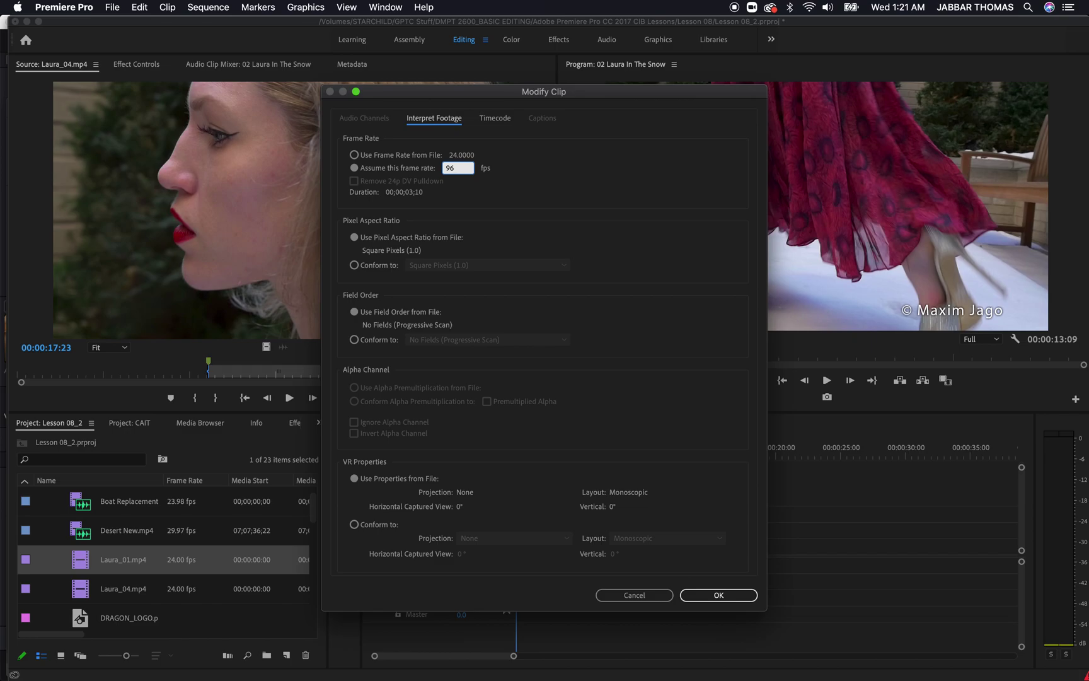
{"action": "left_click", "coordinate": [719, 595]}
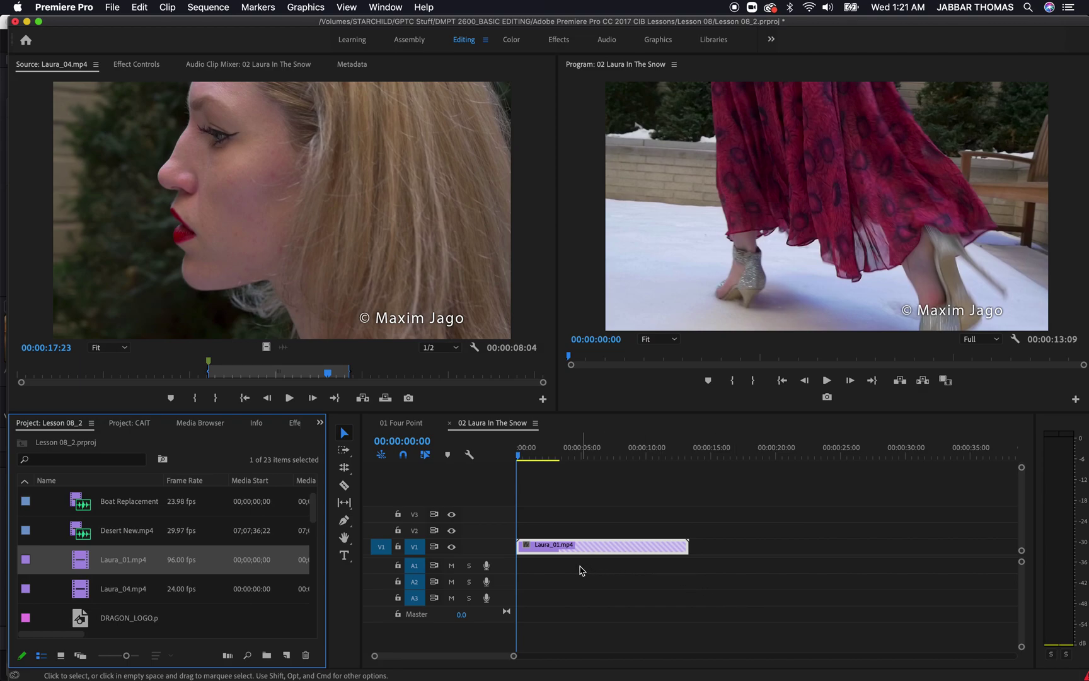
Step: Play the opening seconds of the sequence several times from the start to review the clip's new playback speed
{"action": "key", "text": "space"}
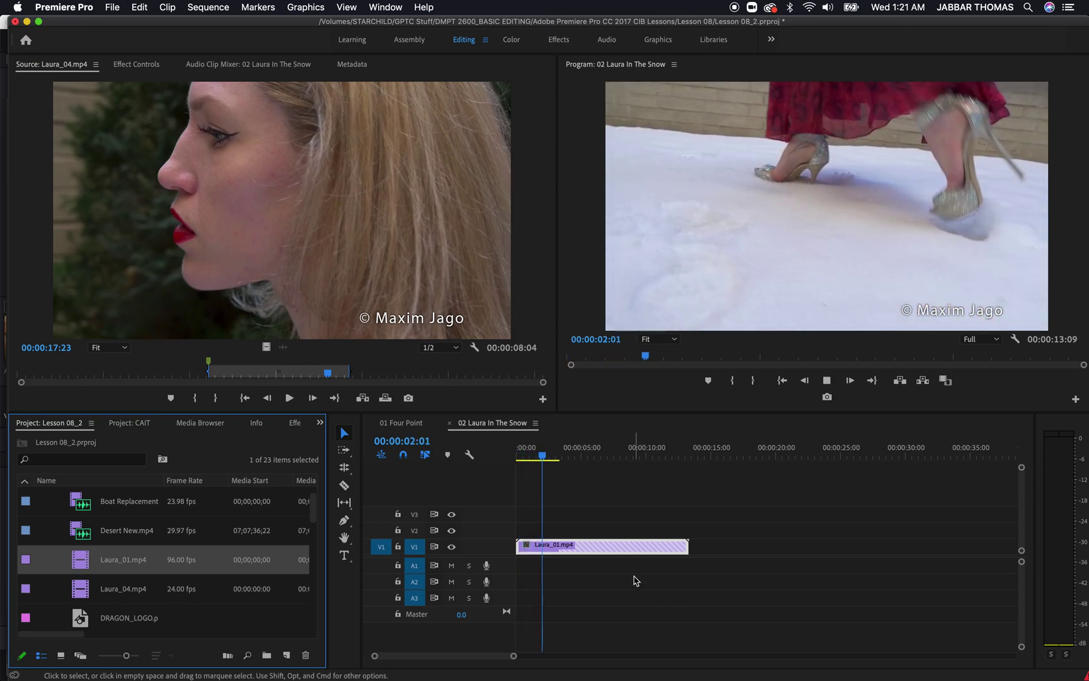
{"action": "key", "text": "space"}
{"action": "left_click_drag", "start_coordinate": [546, 459], "coordinate": [499, 457]}
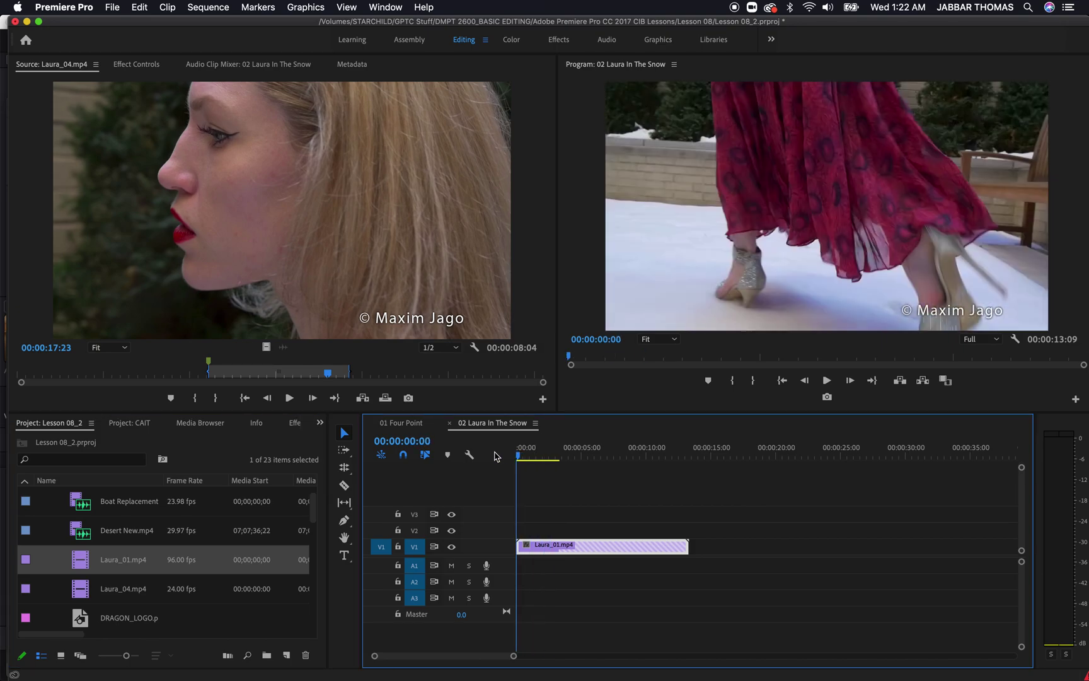
{"action": "key", "text": "space"}
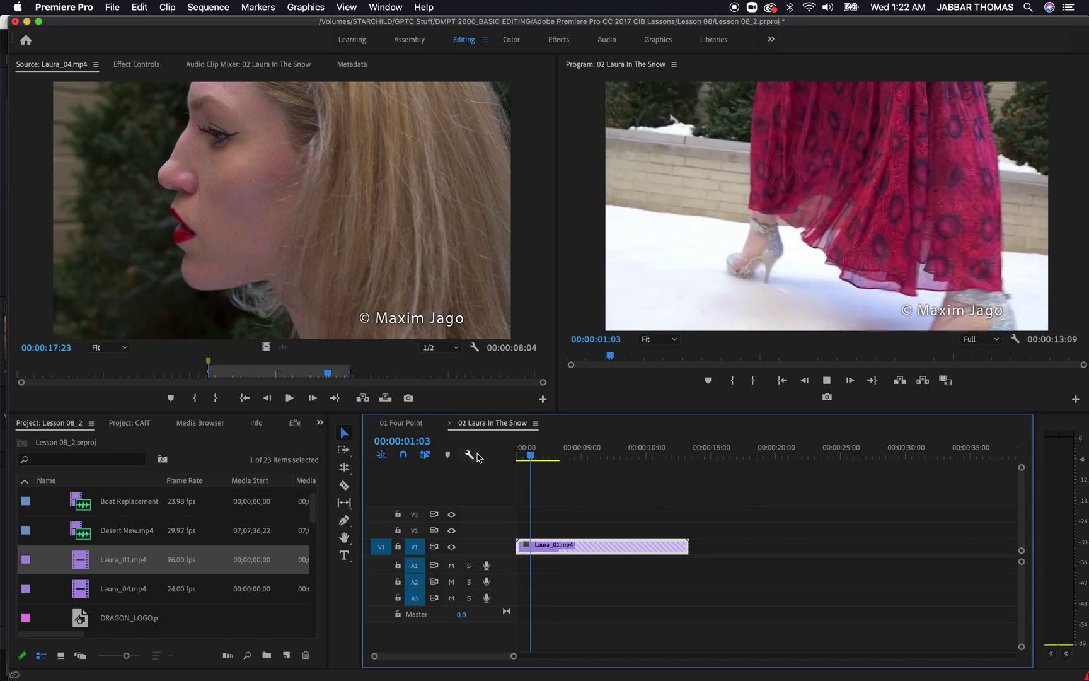
{"action": "key", "text": "space"}
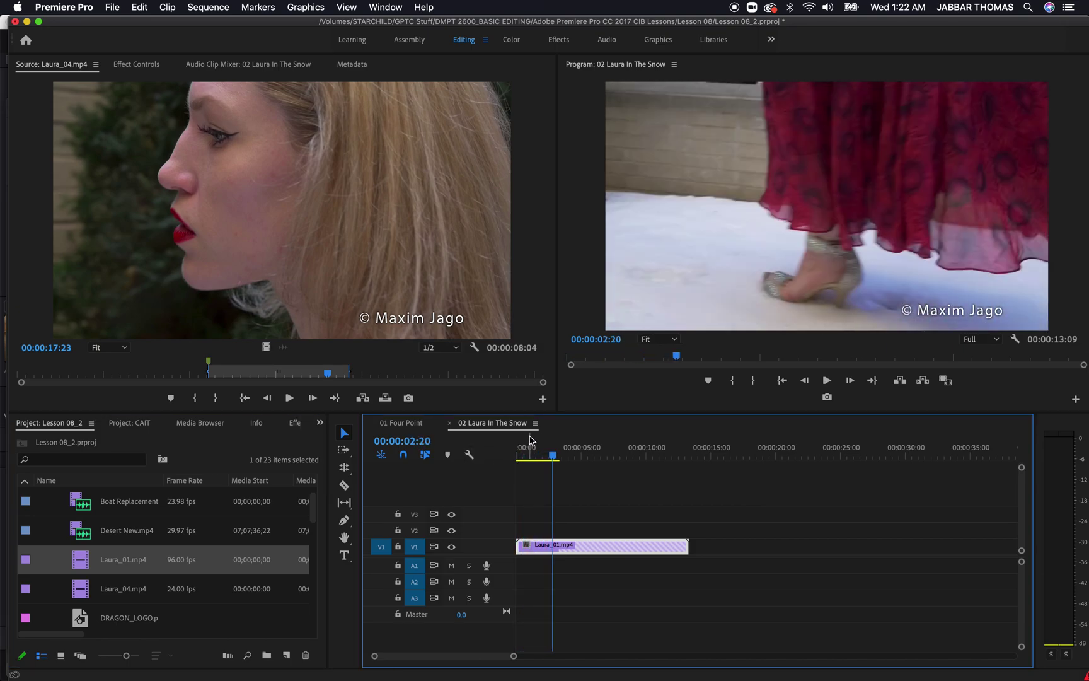
{"action": "left_click_drag", "start_coordinate": [547, 458], "coordinate": [487, 455]}
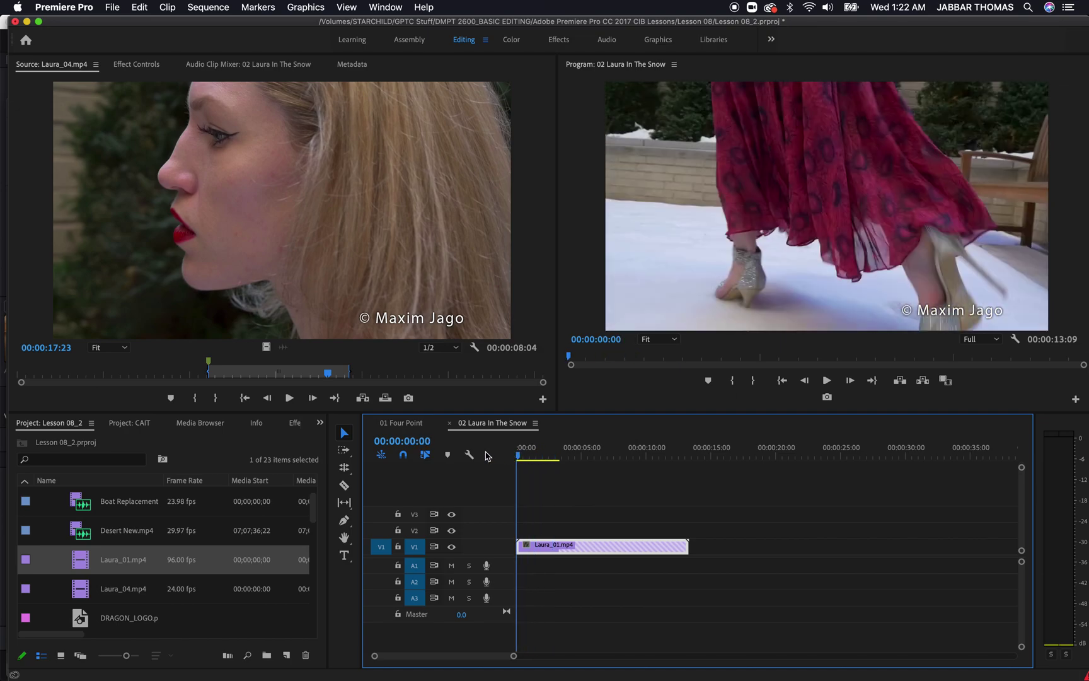
{"action": "key", "text": "space"}
{"action": "key", "text": "space"}
{"action": "left_click_drag", "start_coordinate": [561, 459], "coordinate": [503, 451]}
{"action": "key", "text": "space"}
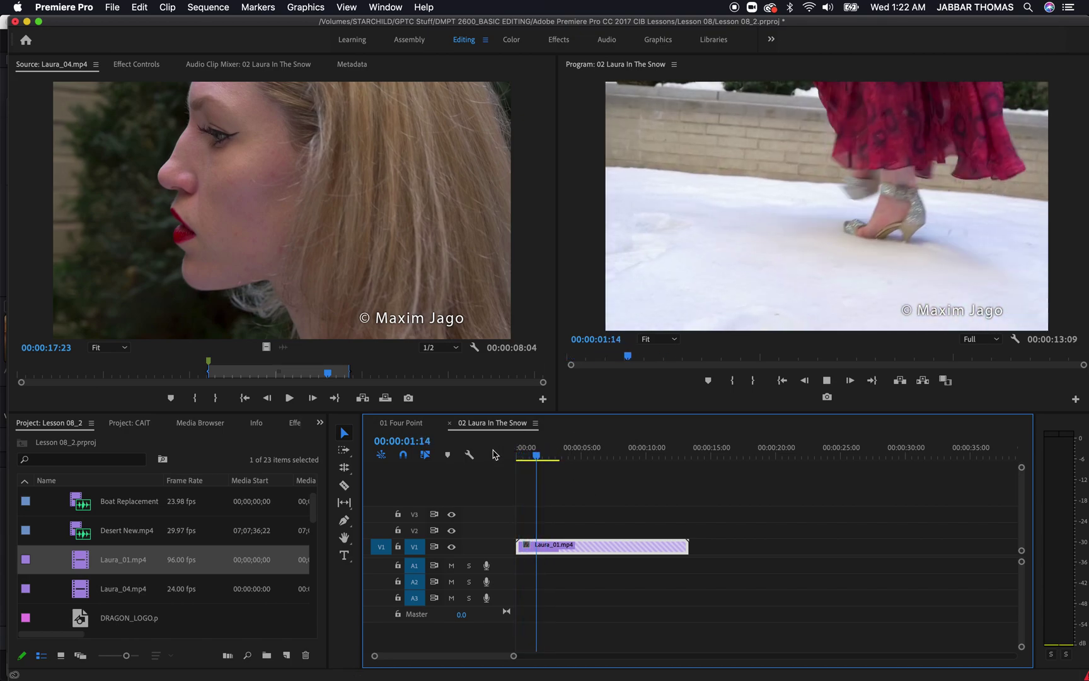
{"action": "key", "text": "space"}
{"action": "key", "text": "space"}
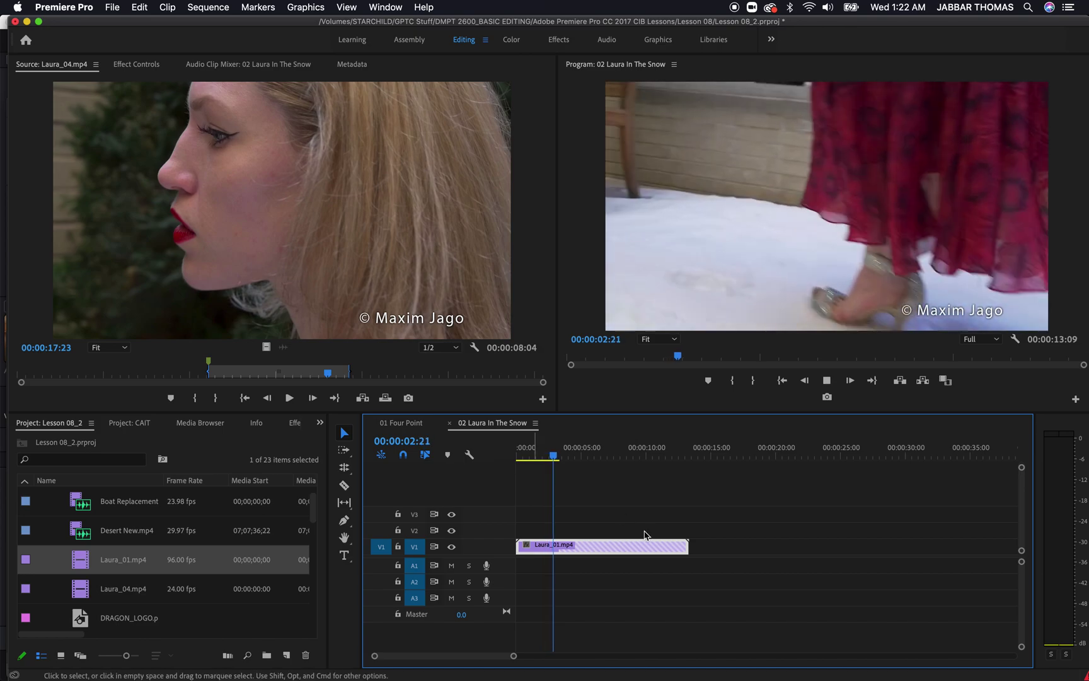
{"action": "key", "text": "space"}
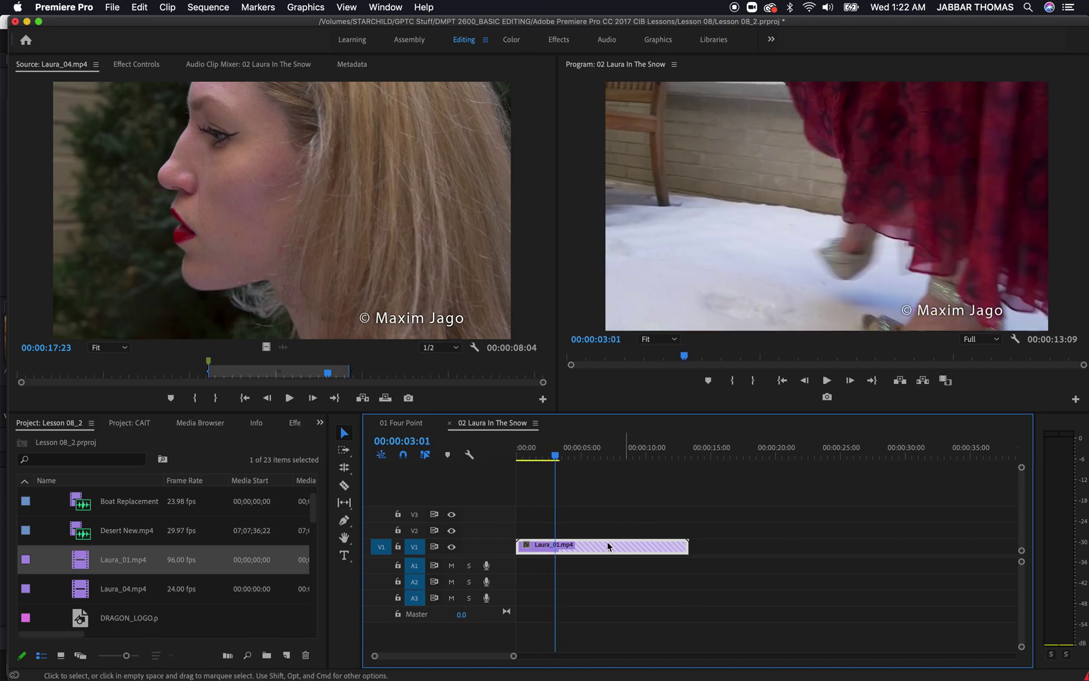
{"action": "key", "text": "Home"}
{"action": "key", "text": "space"}
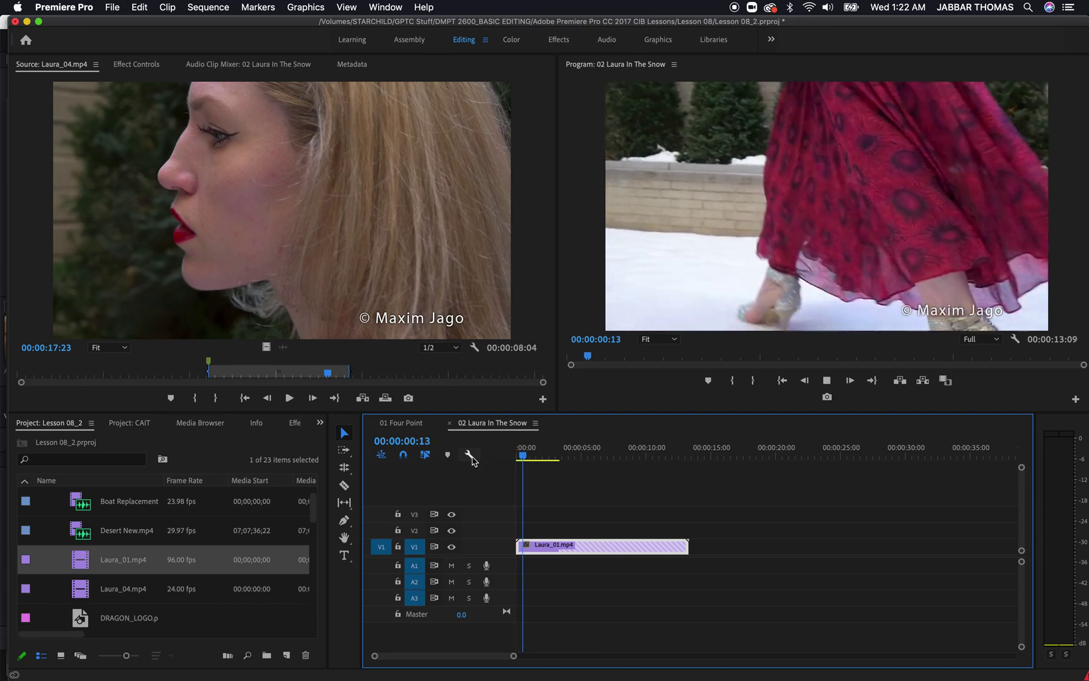
{"action": "key", "text": "space"}
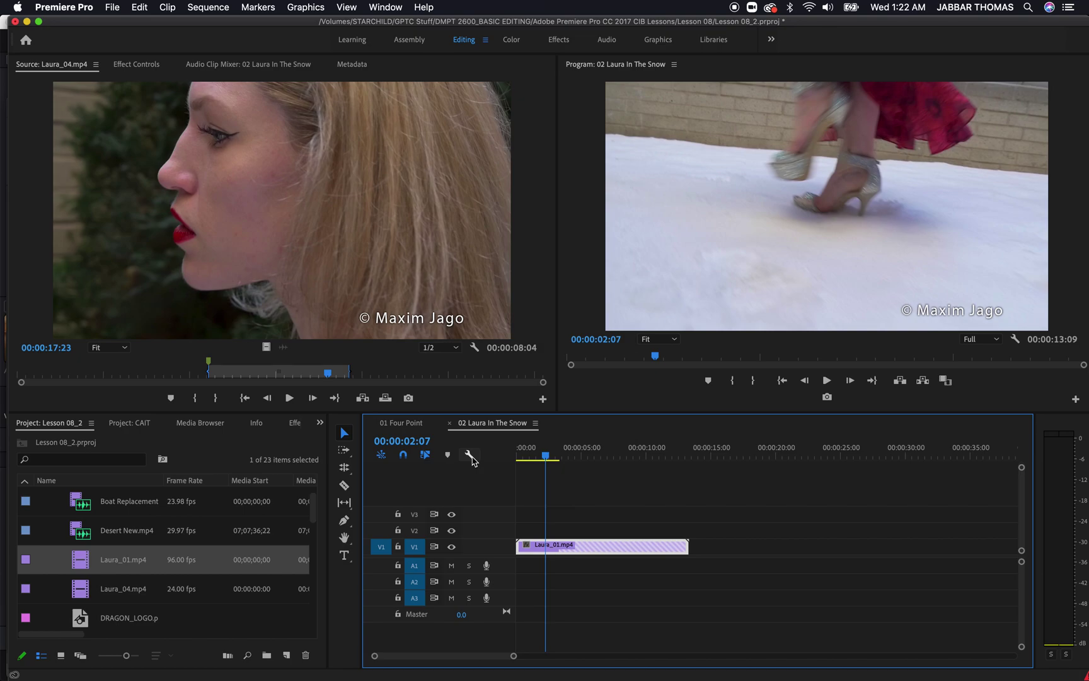
Step: Fit the whole sequence in the timeline and place the playhead at 00:00:03:08, where the striped part of Laura_01.mp4 begins
{"action": "left_click", "coordinate": [608, 455]}
{"action": "left_click_drag", "start_coordinate": [609, 456], "coordinate": [550, 456]}
{"action": "key", "text": "minus"}
{"action": "key", "text": "minus"}
{"action": "key", "text": "minus"}
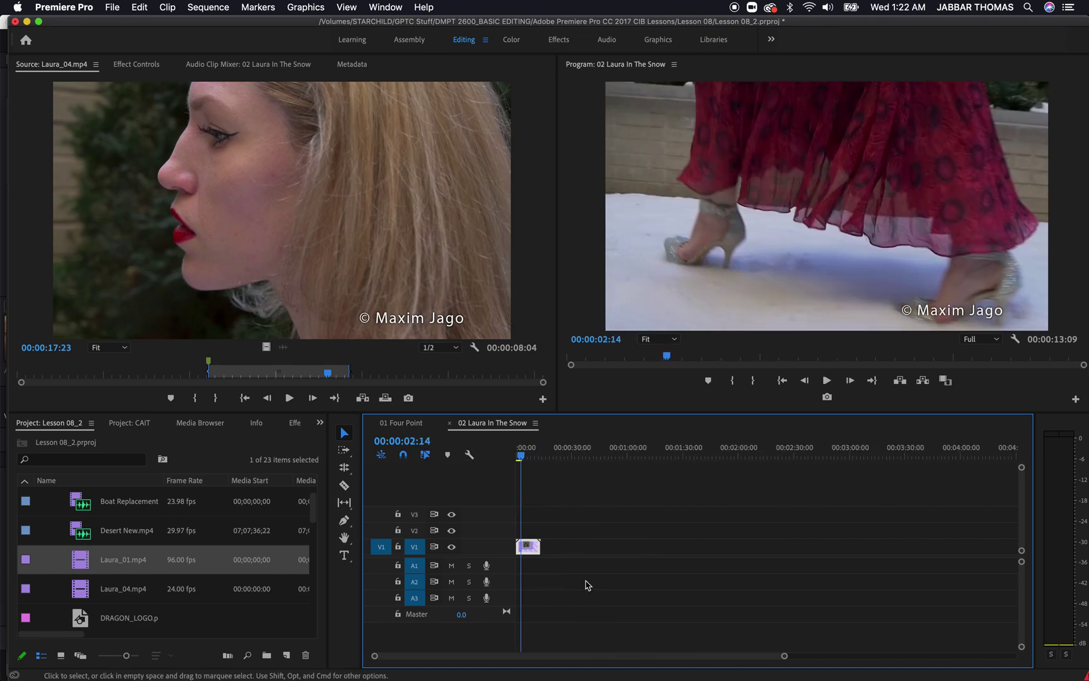
{"action": "key", "text": "backslash"}
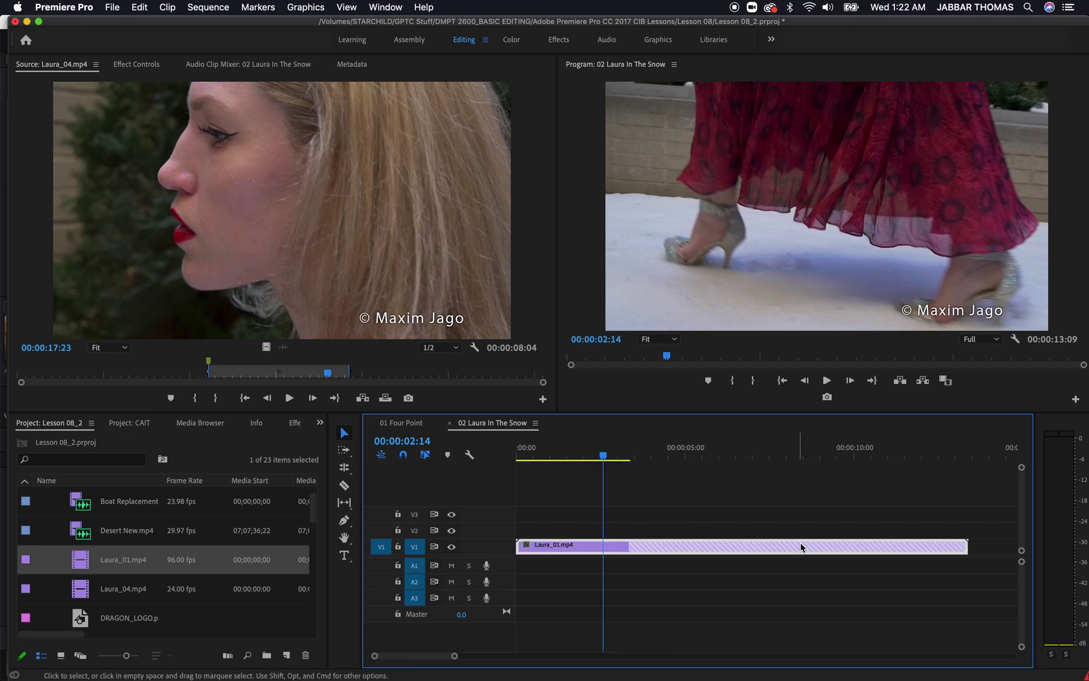
{"action": "mouse_move", "coordinate": [805, 546]}
{"action": "left_click_drag", "start_coordinate": [605, 452], "coordinate": [630, 484]}
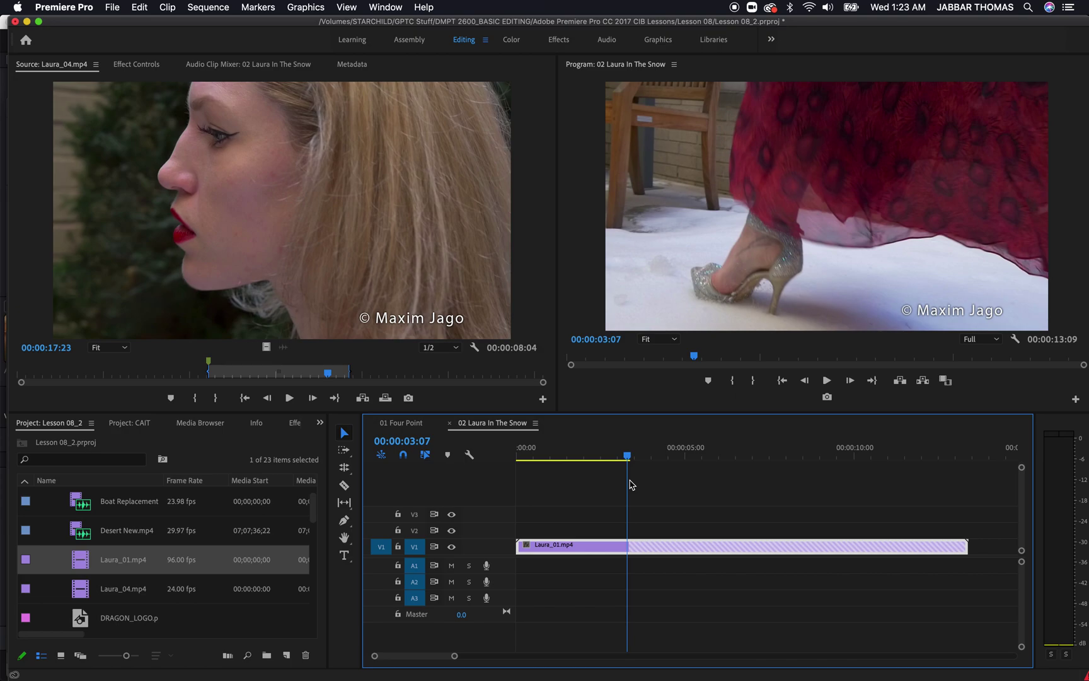
{"action": "key", "text": "Right"}
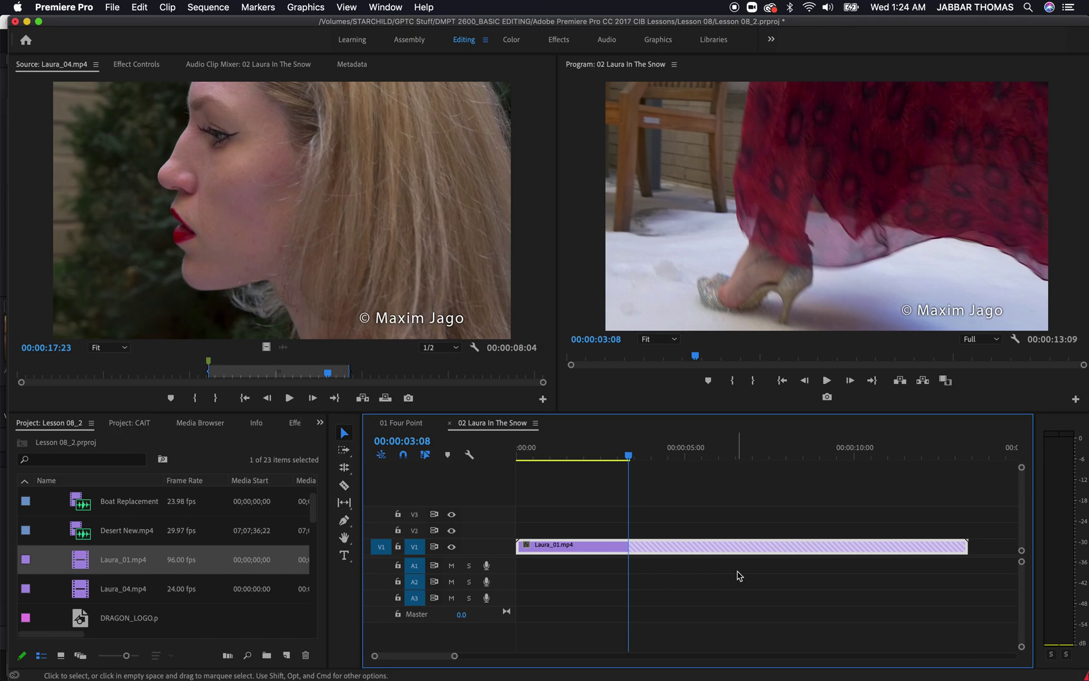
Step: Play the striped part of Laura_01.mp4 from 00:00:03:08 and step the playhead around the end of the clip
{"action": "key", "text": "space"}
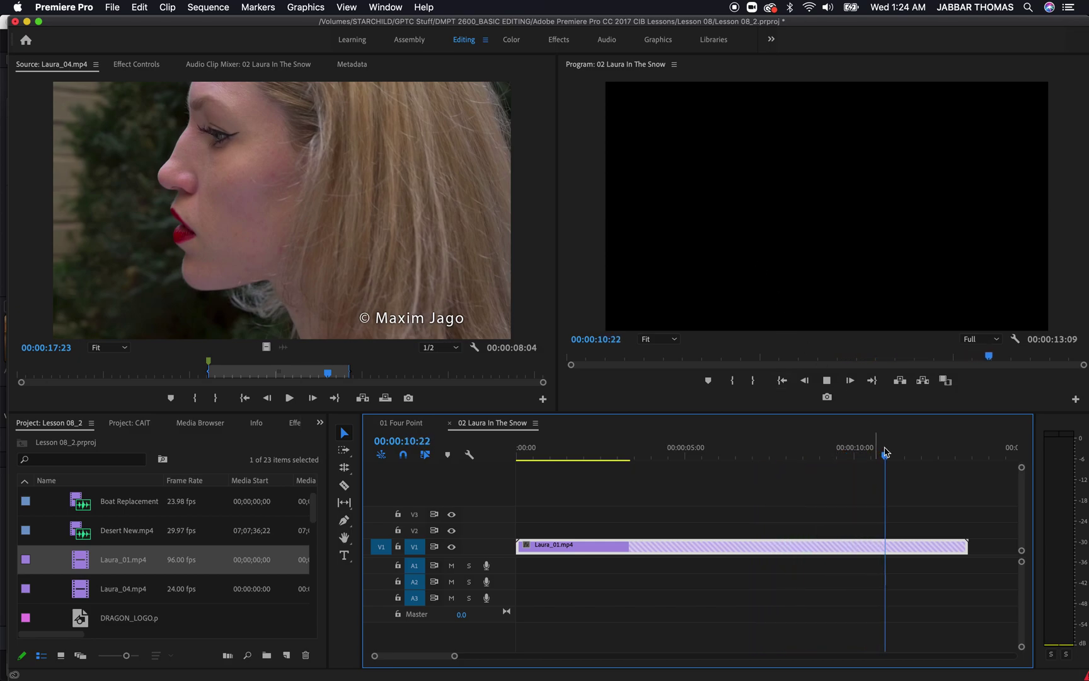
{"action": "key", "text": "space"}
{"action": "key", "text": "Right"}
{"action": "key", "text": "Right"}
{"action": "key", "text": "Right"}
{"action": "key", "text": "Right"}
{"action": "key", "text": "Right"}
{"action": "key", "text": "Right"}
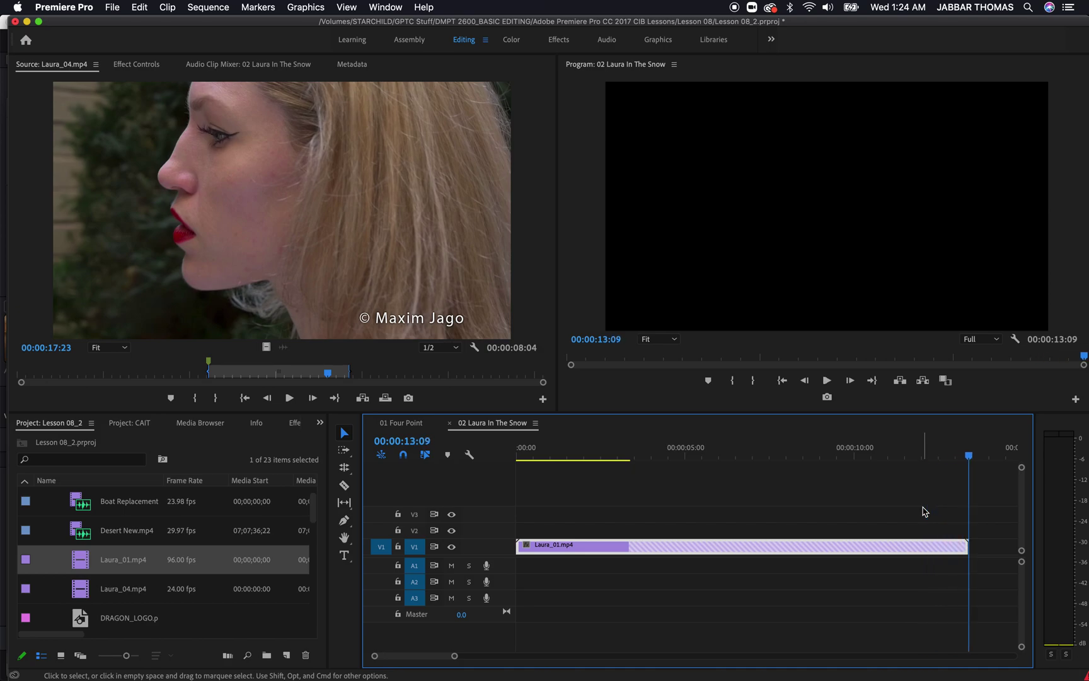
{"action": "key", "text": "Left"}
{"action": "key", "text": "Left"}
{"action": "key", "text": "Left"}
Step: Scrub backward through the striped part of Laura_01.mp4 to inspect its frames, leaving the playhead at 00:00:05:10
{"action": "left_click_drag", "start_coordinate": [845, 451], "coordinate": [800, 516]}
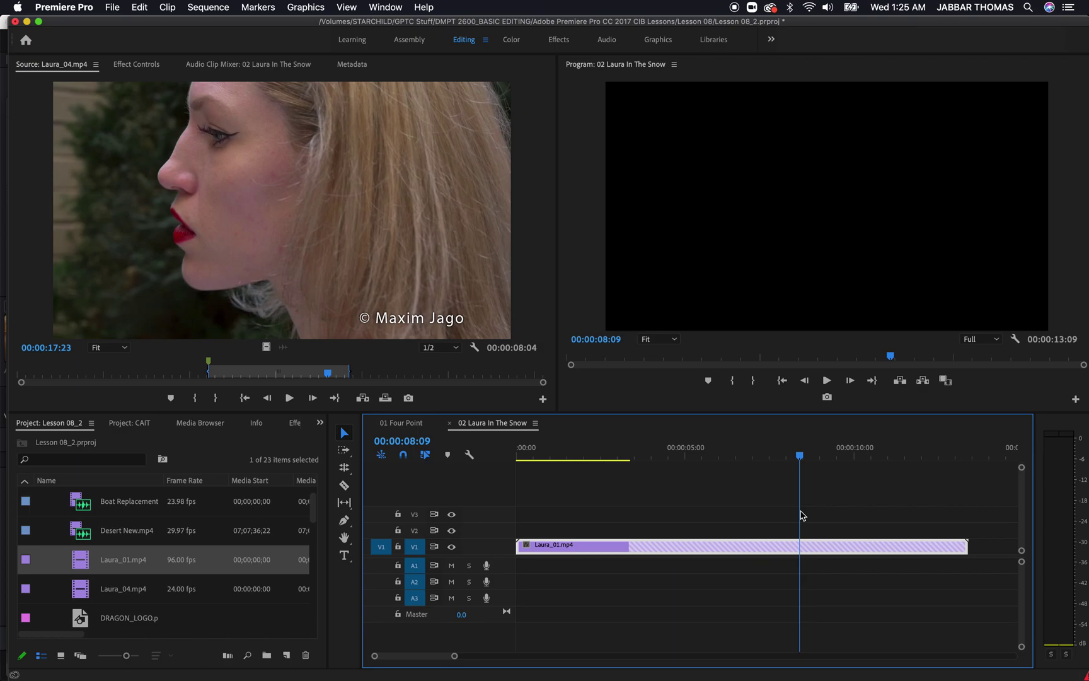
{"action": "left_click_drag", "start_coordinate": [797, 454], "coordinate": [757, 454]}
{"action": "left_click_drag", "start_coordinate": [761, 514], "coordinate": [792, 527]}
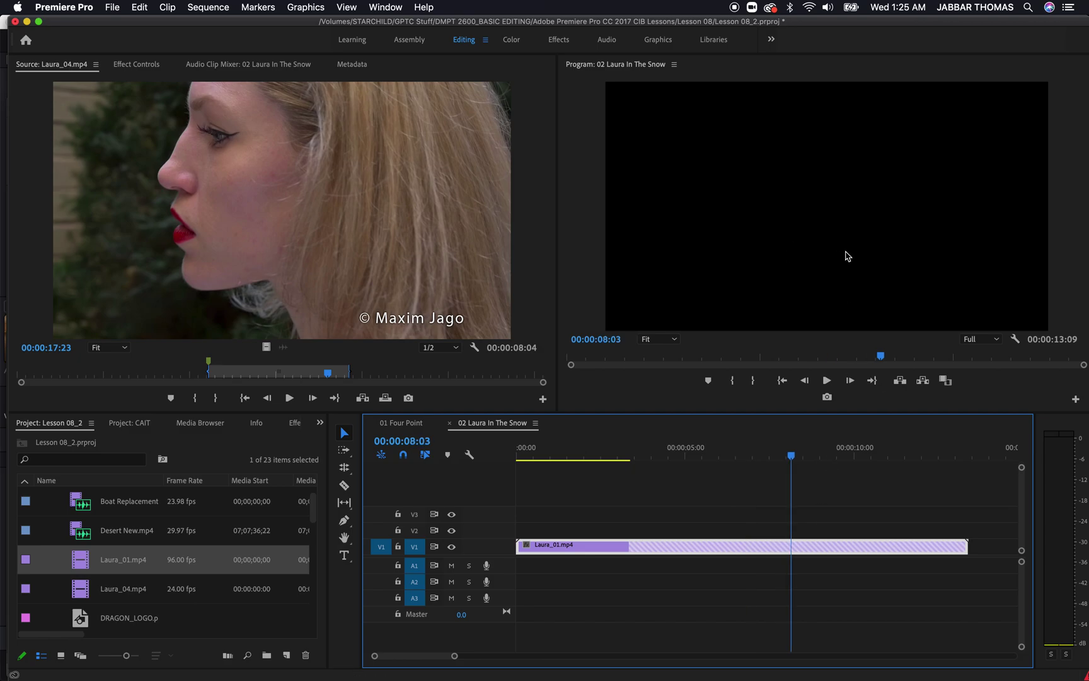
{"action": "left_click_drag", "start_coordinate": [692, 455], "coordinate": [703, 527]}
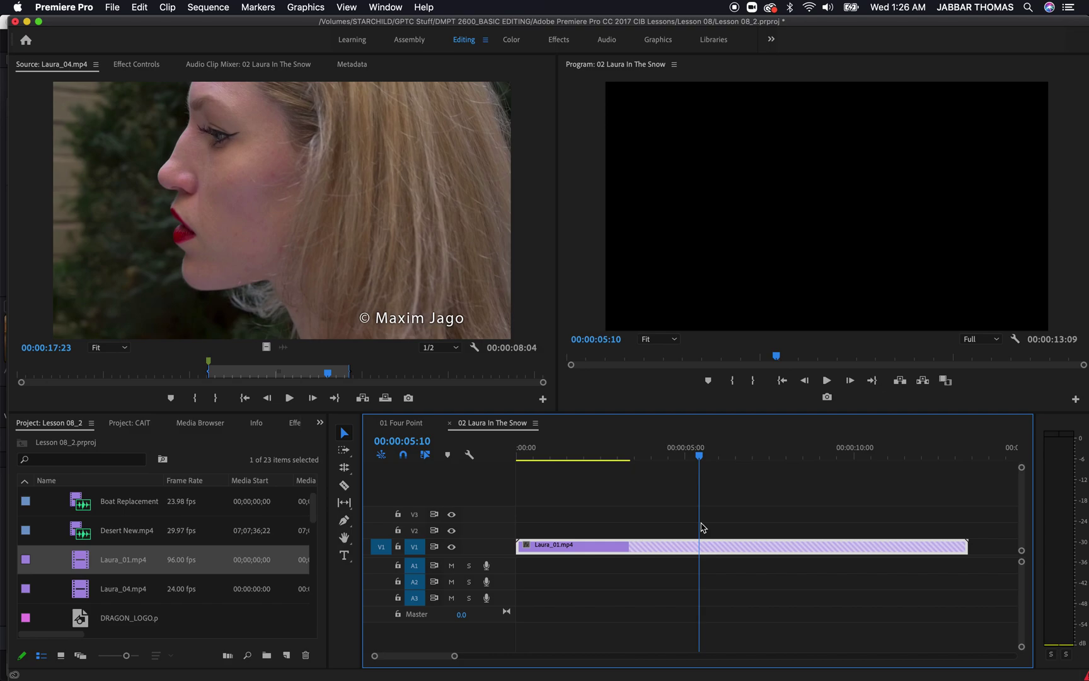
Step: Play the unstriped opening of Laura_01.mp4 from 00:00:01:10, then return the playhead to 00:00:00:00
{"action": "left_click_drag", "start_coordinate": [675, 448], "coordinate": [567, 486]}
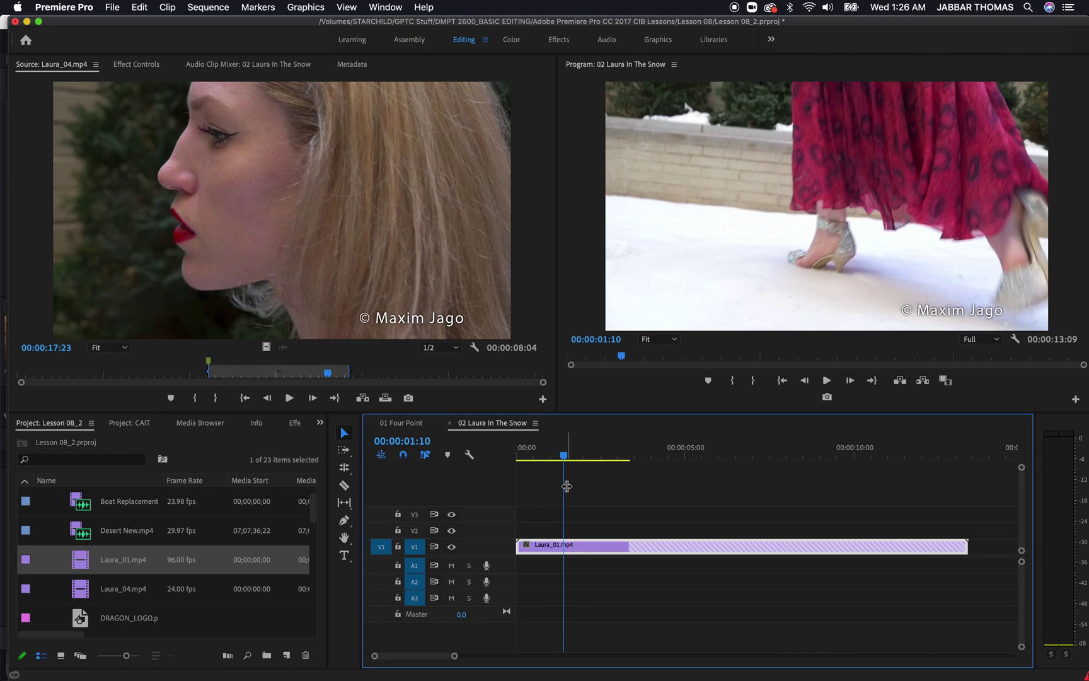
{"action": "key", "text": "space"}
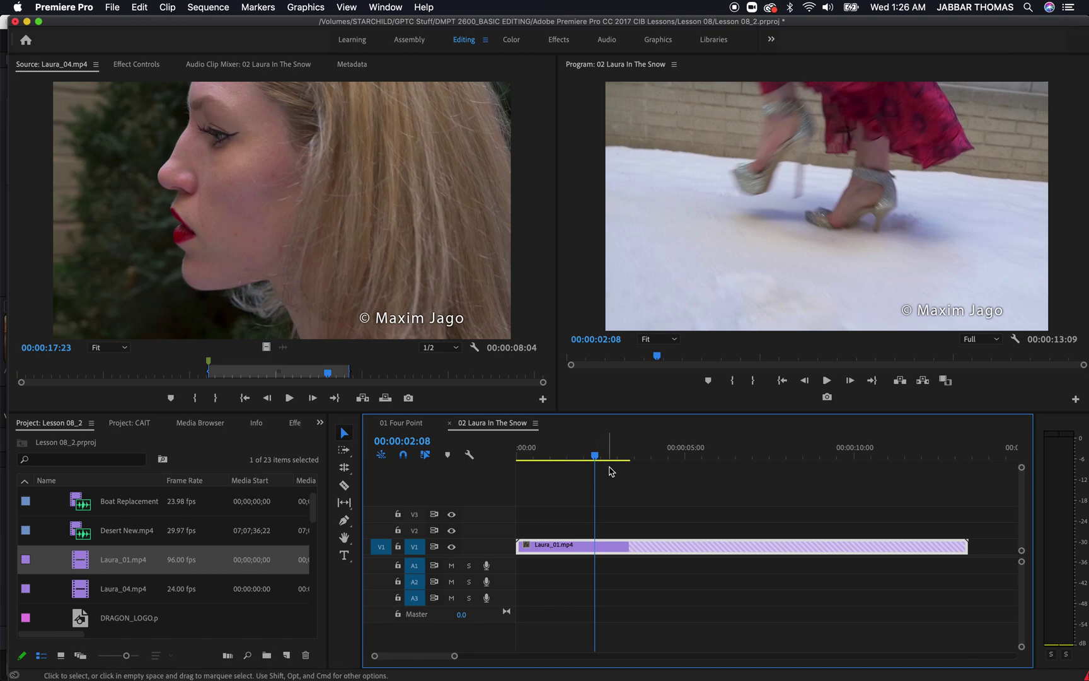
{"action": "key", "text": "Home"}
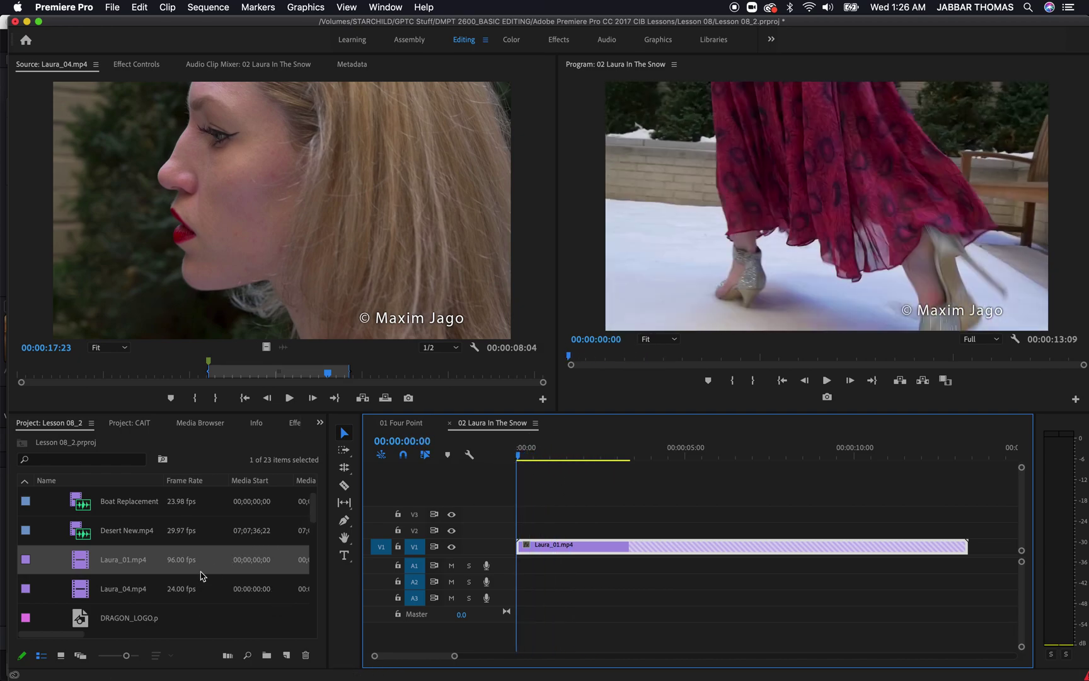
Step: Place a second copy of Laura_01.mp4 on V1 just after the existing clip and play it from 00:00:13:15
{"action": "left_click", "coordinate": [82, 568]}
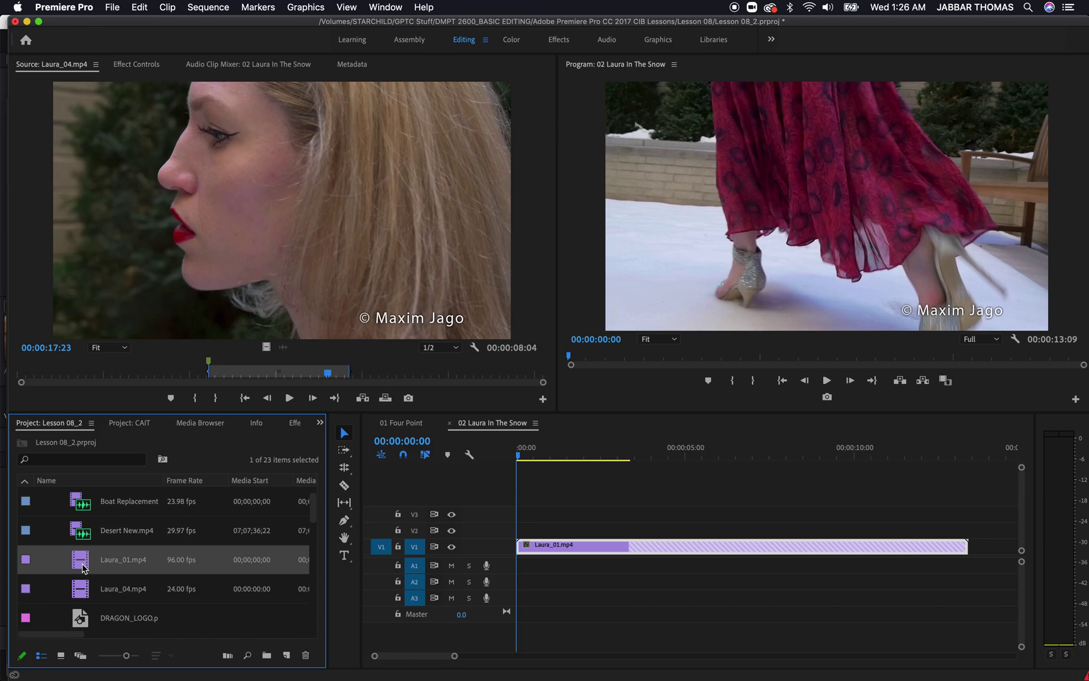
{"action": "left_click_drag", "start_coordinate": [82, 568], "coordinate": [986, 552]}
{"action": "left_click", "coordinate": [915, 449]}
{"action": "left_click_drag", "start_coordinate": [917, 448], "coordinate": [981, 467]}
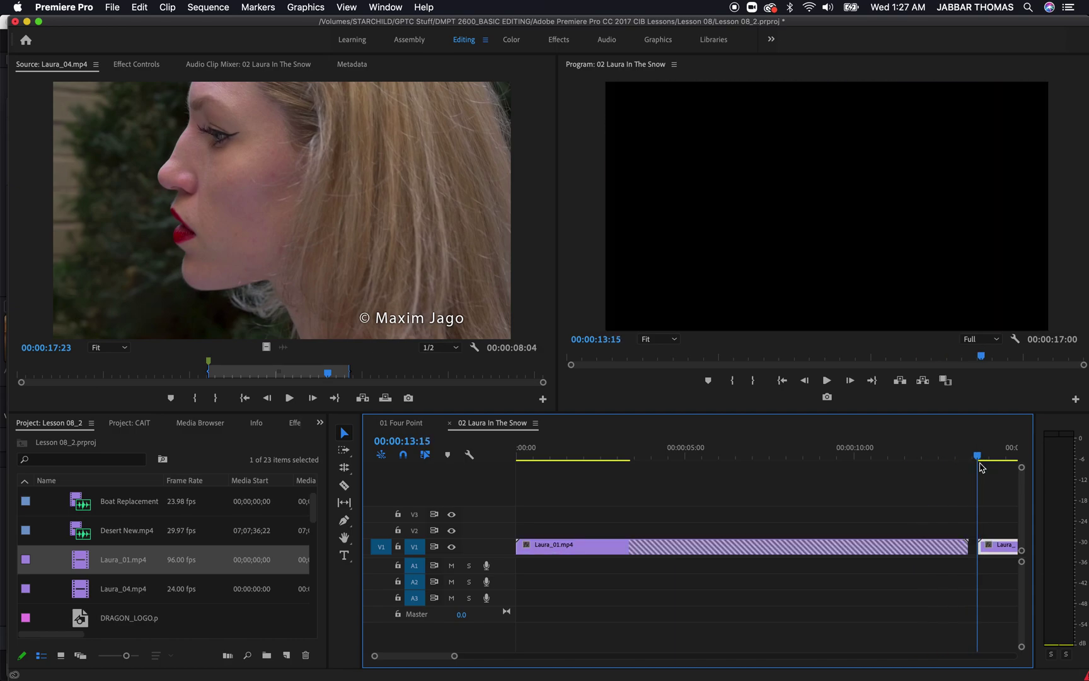
{"action": "key", "text": "space"}
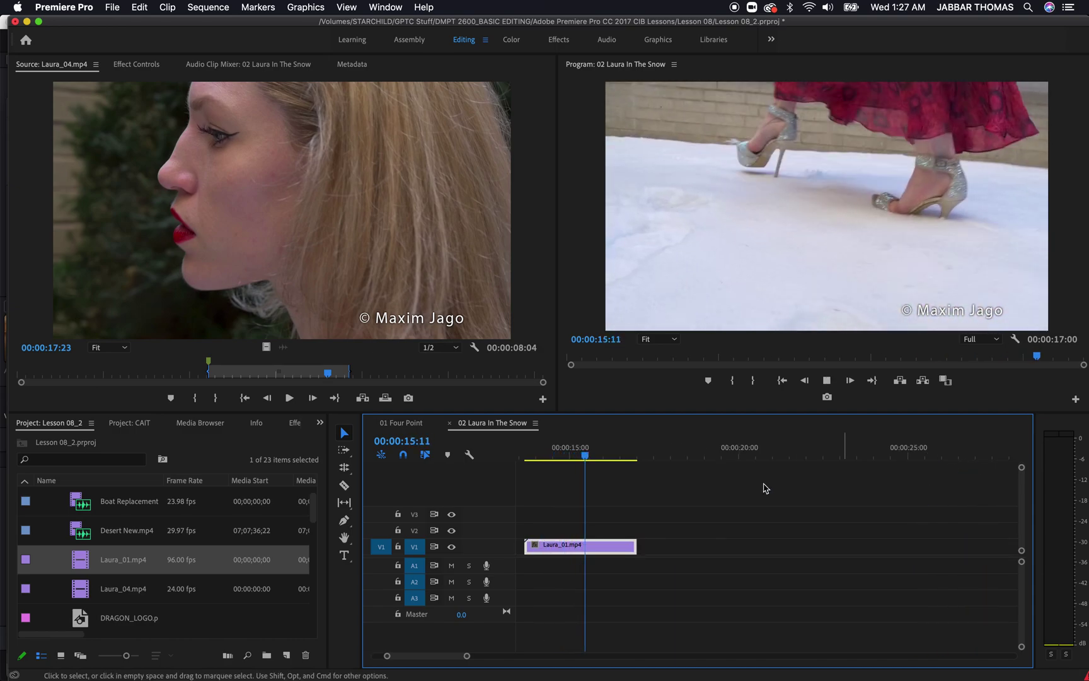
Step: Undo the placement of the second Laura_01.mp4 clip and the 96 fps footage interpretation
{"action": "key", "text": "super+z"}
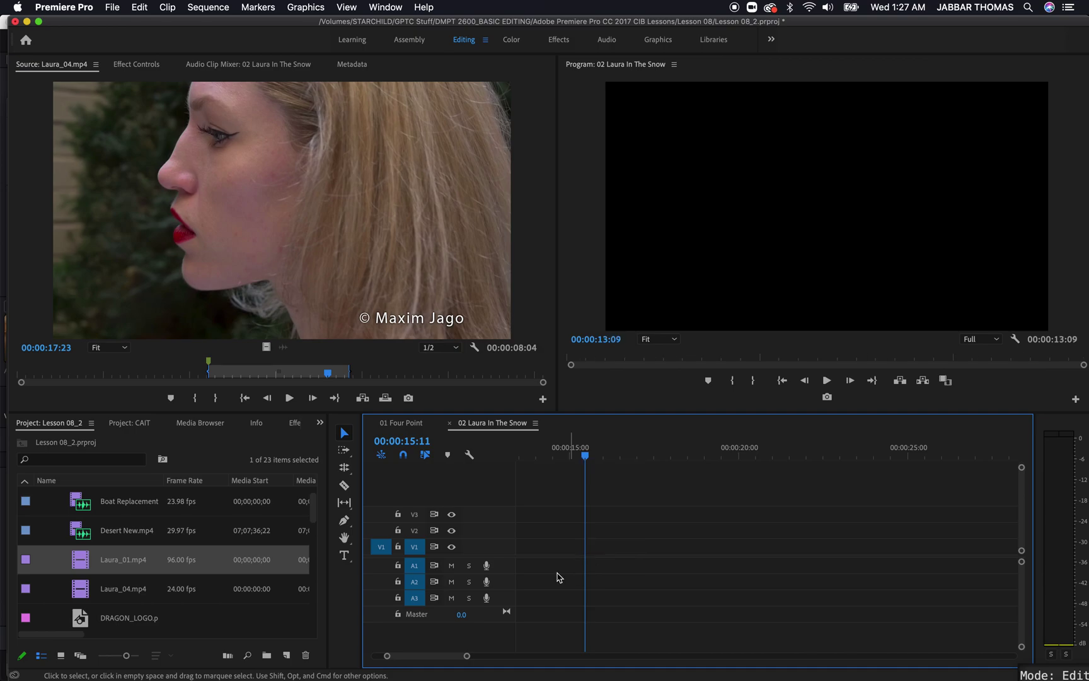
{"action": "scroll", "coordinate": [660, 561], "scroll_direction": "up", "scroll_amount": 5}
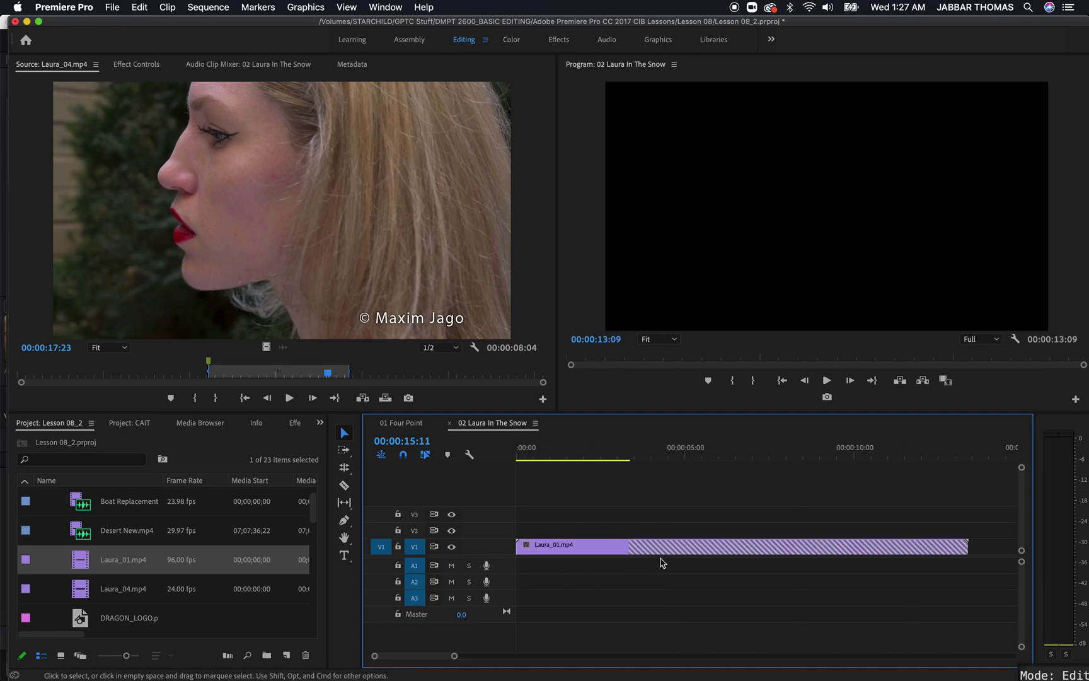
{"action": "key", "text": "super+z"}
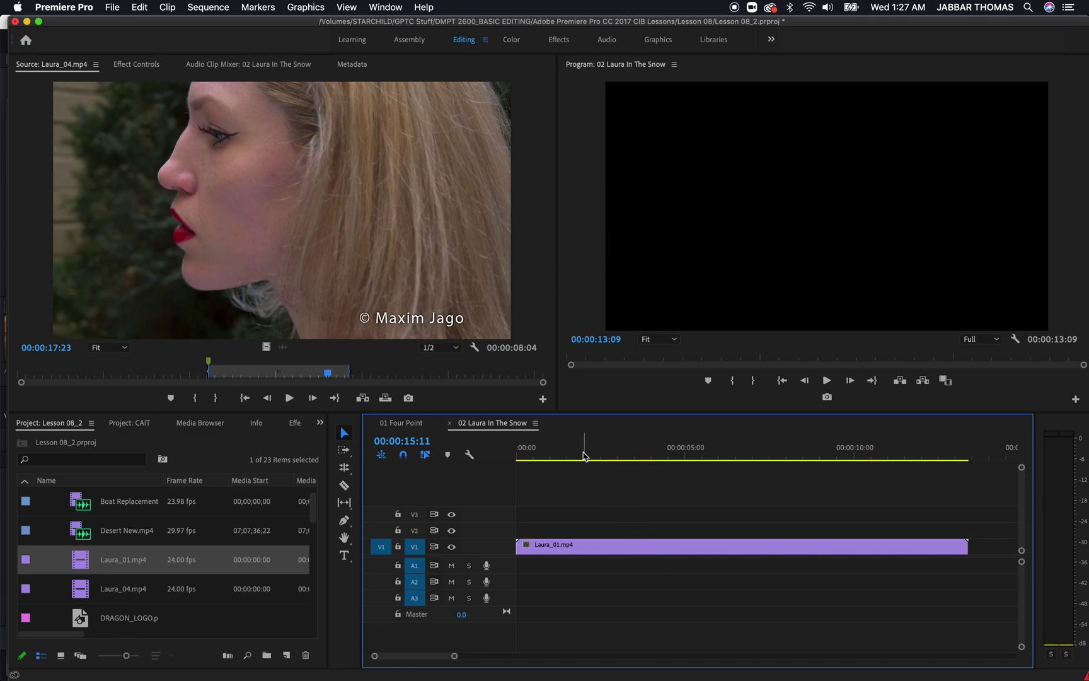
Step: Play the 02 Laura In The Snow sequence from its start through to the end, then place the playhead at 00:00:02:18
{"action": "left_click_drag", "start_coordinate": [581, 448], "coordinate": [509, 458]}
{"action": "key", "text": "space"}
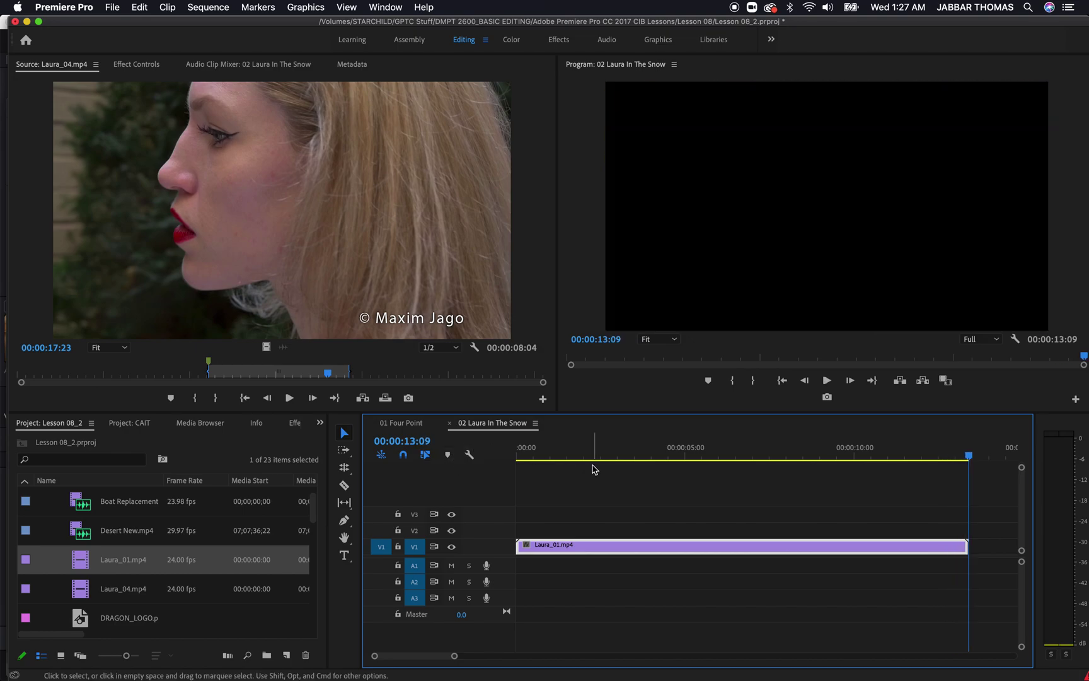
{"action": "left_click", "coordinate": [608, 449]}
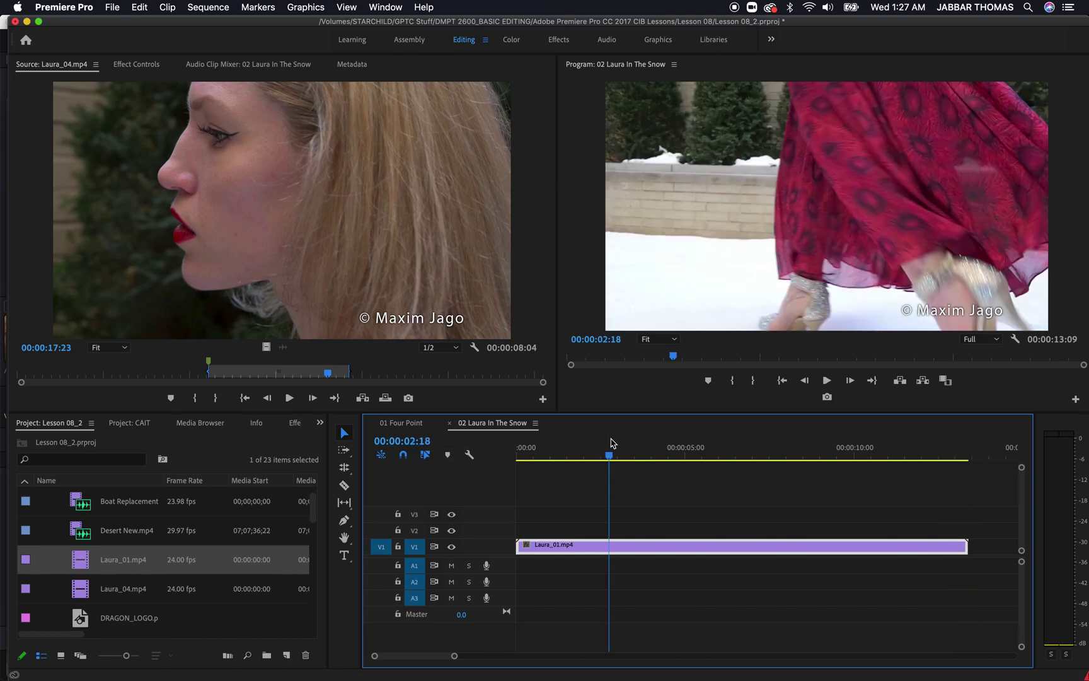